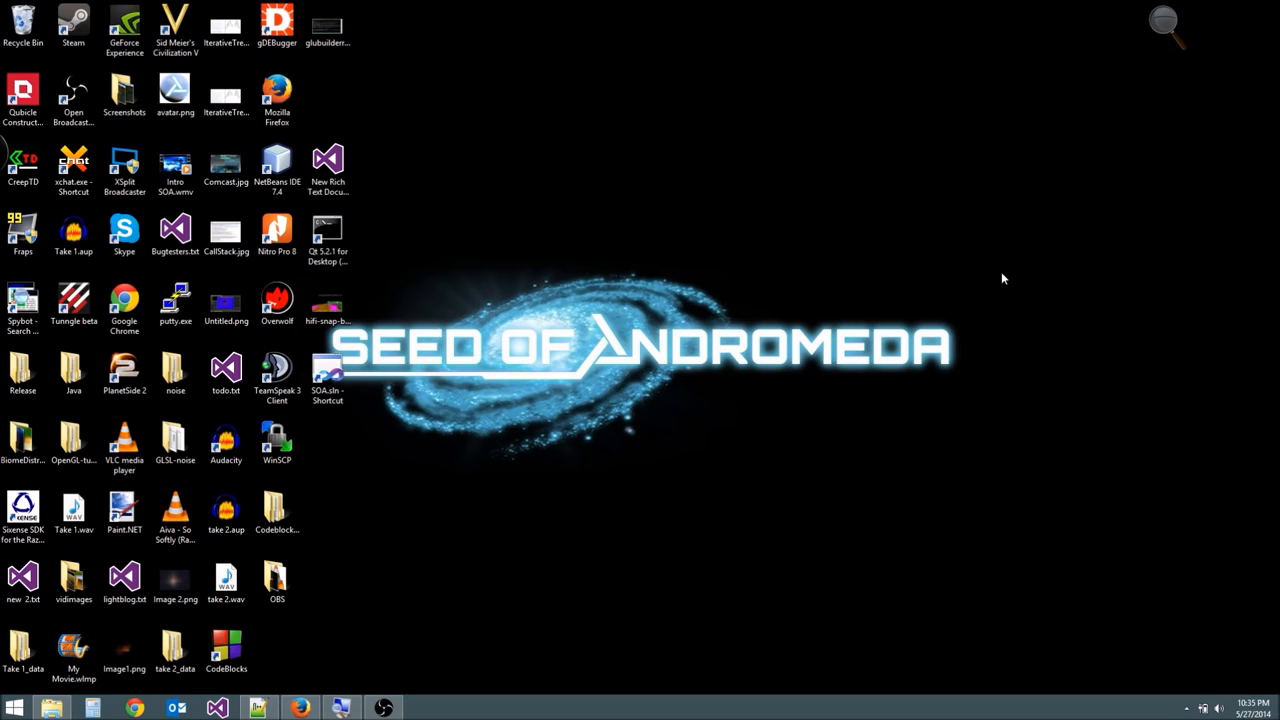
- Switch to Firefox and view the Microsoft Visual Studio Express 2013 for Windows Desktop download page
mouse_move(300, 707)
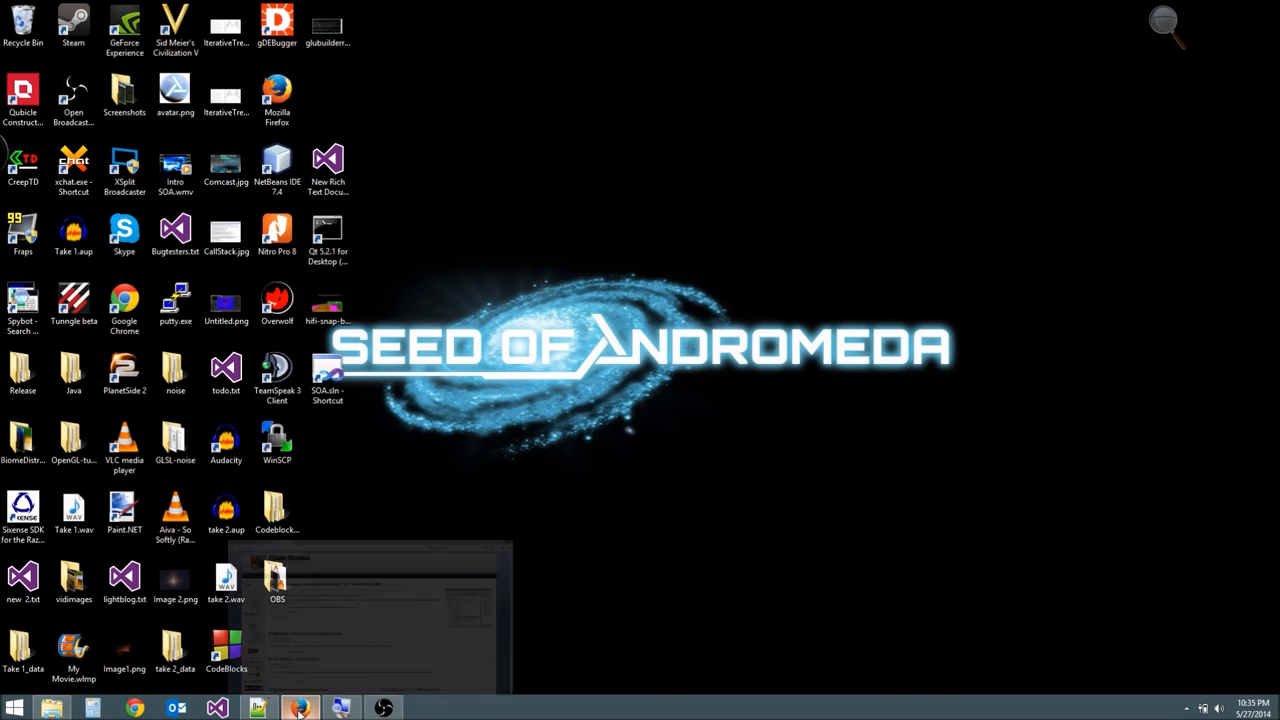
left_click(337, 640)
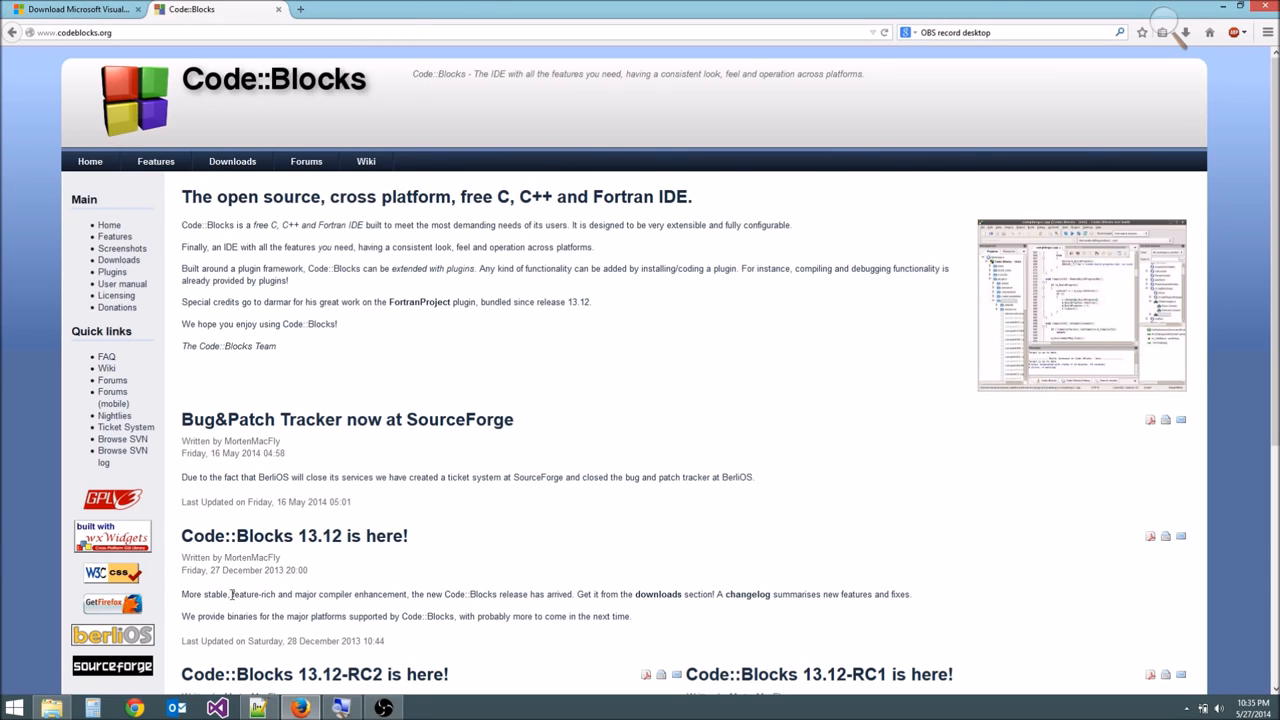
left_click(112, 12)
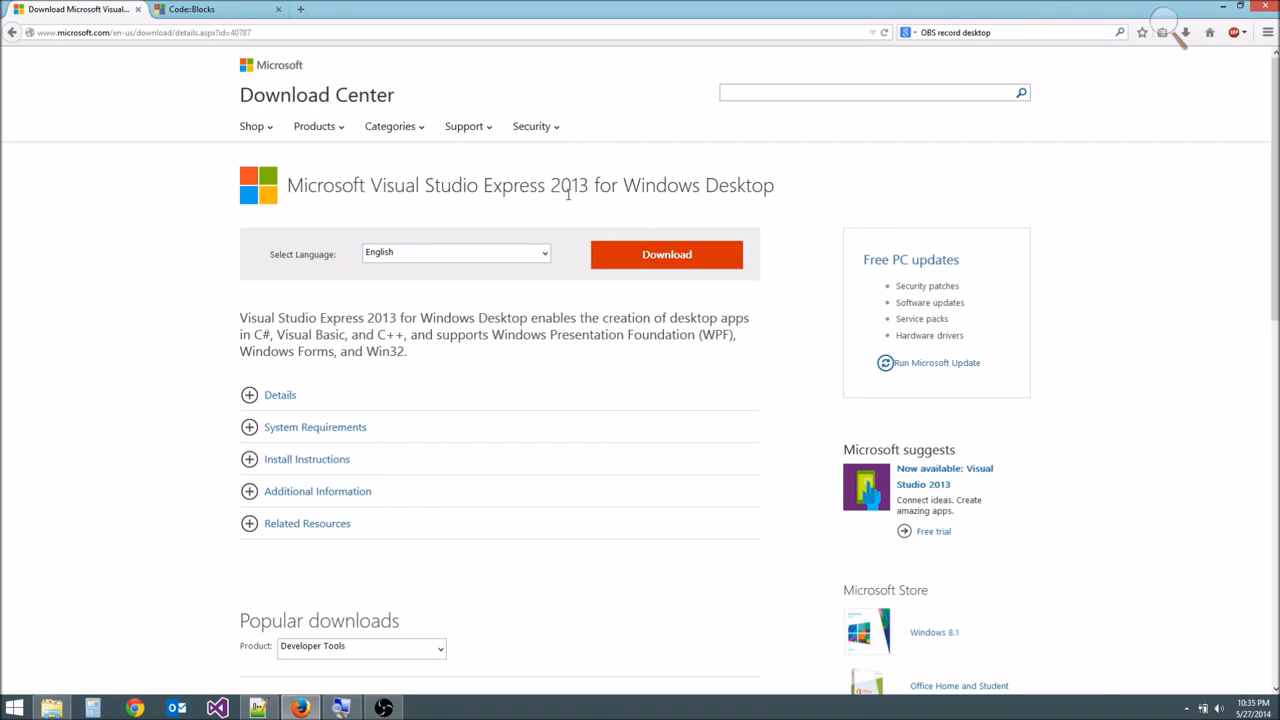
left_click_drag(452, 184, 528, 206)
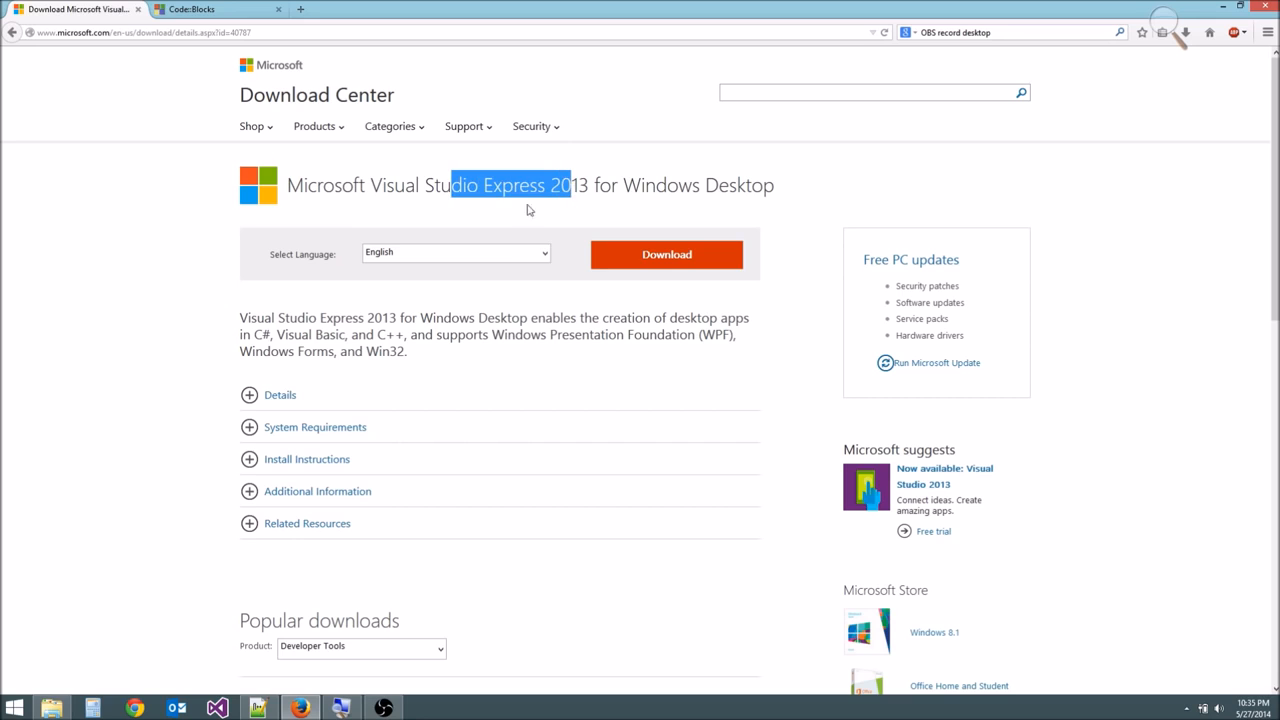
left_click(219, 8)
left_click(79, 6)
left_click(190, 7)
left_click(100, 7)
left_click(198, 7)
left_click(110, 8)
left_click(188, 8)
left_click(84, 9)
left_click(190, 9)
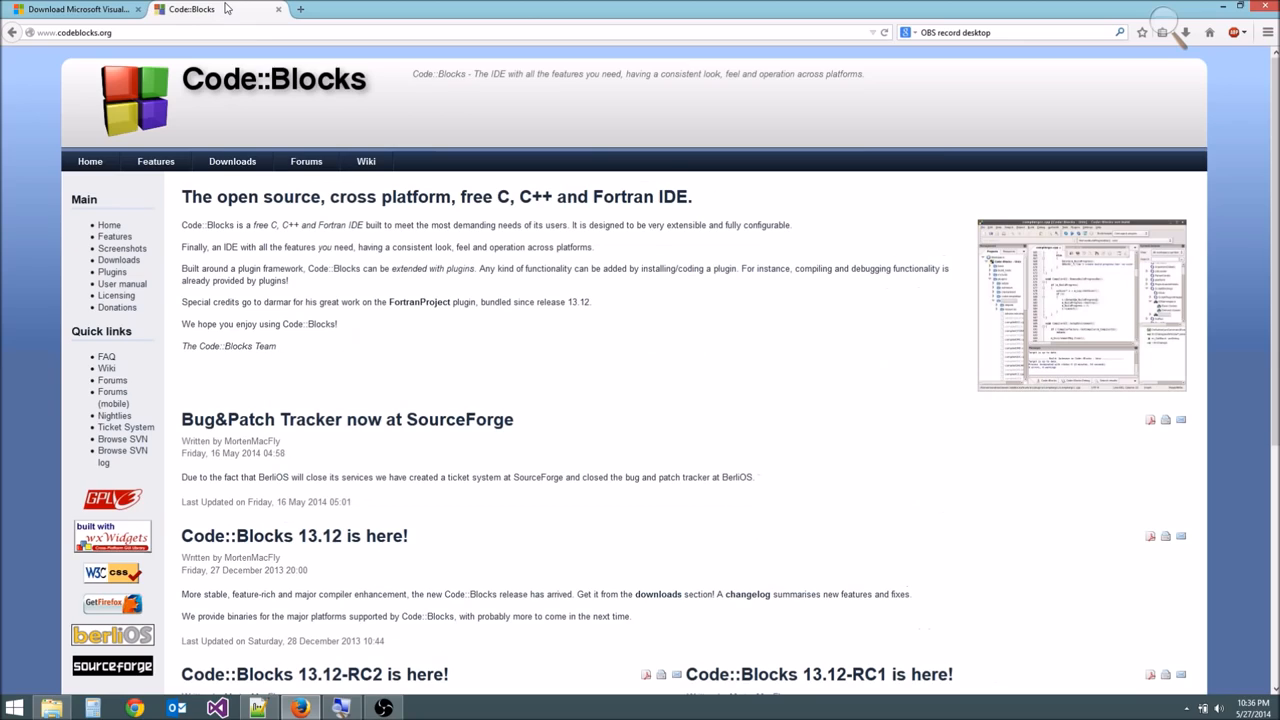
left_click(84, 9)
- Open the binary release download page on the Code::Blocks website
left_click(240, 9)
scroll(255, 222, "down", 3)
scroll(255, 222, "up", 3)
left_click(236, 162)
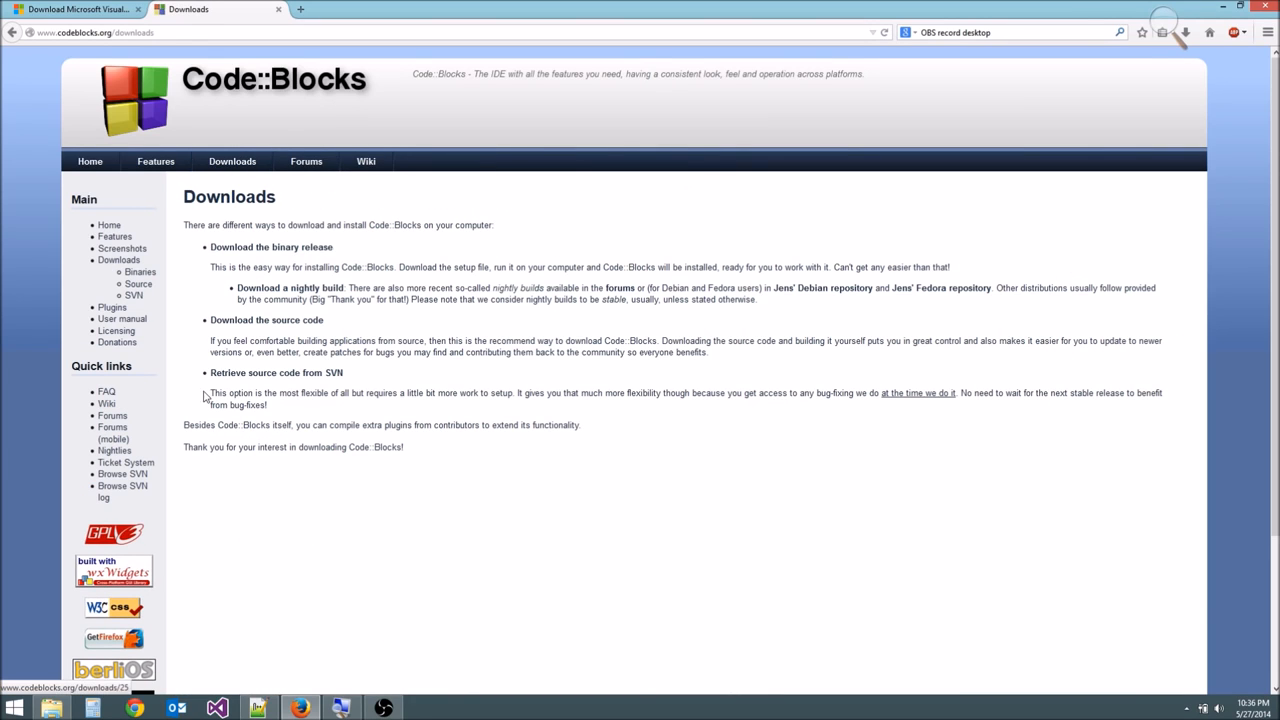
left_click(300, 248)
- Examine the Code::Blocks 13.12 setup packages offered for Mac OS X, Linux and Windows
scroll(323, 323, "down", 15)
scroll(323, 323, "down", 2)
scroll(329, 388, "up", 15)
scroll(330, 370, "down", 15)
left_click_drag(174, 418, 313, 410)
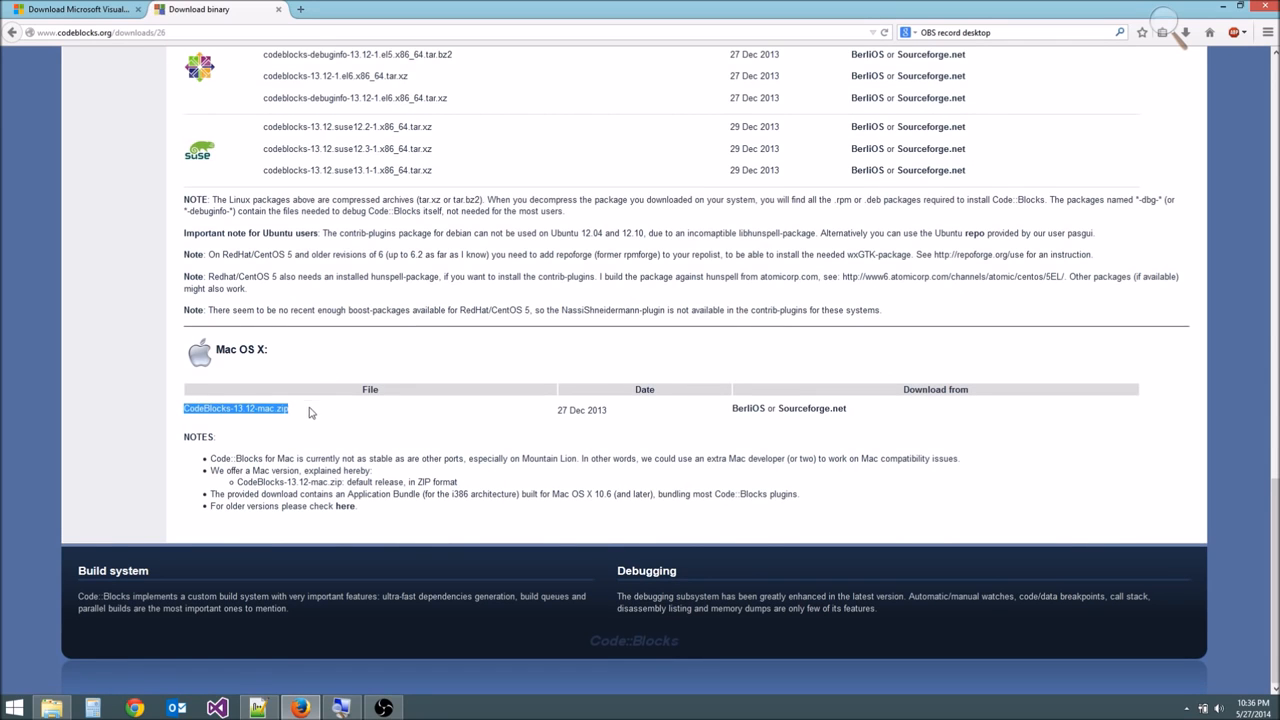
left_click(778, 406)
scroll(463, 337, "up", 9)
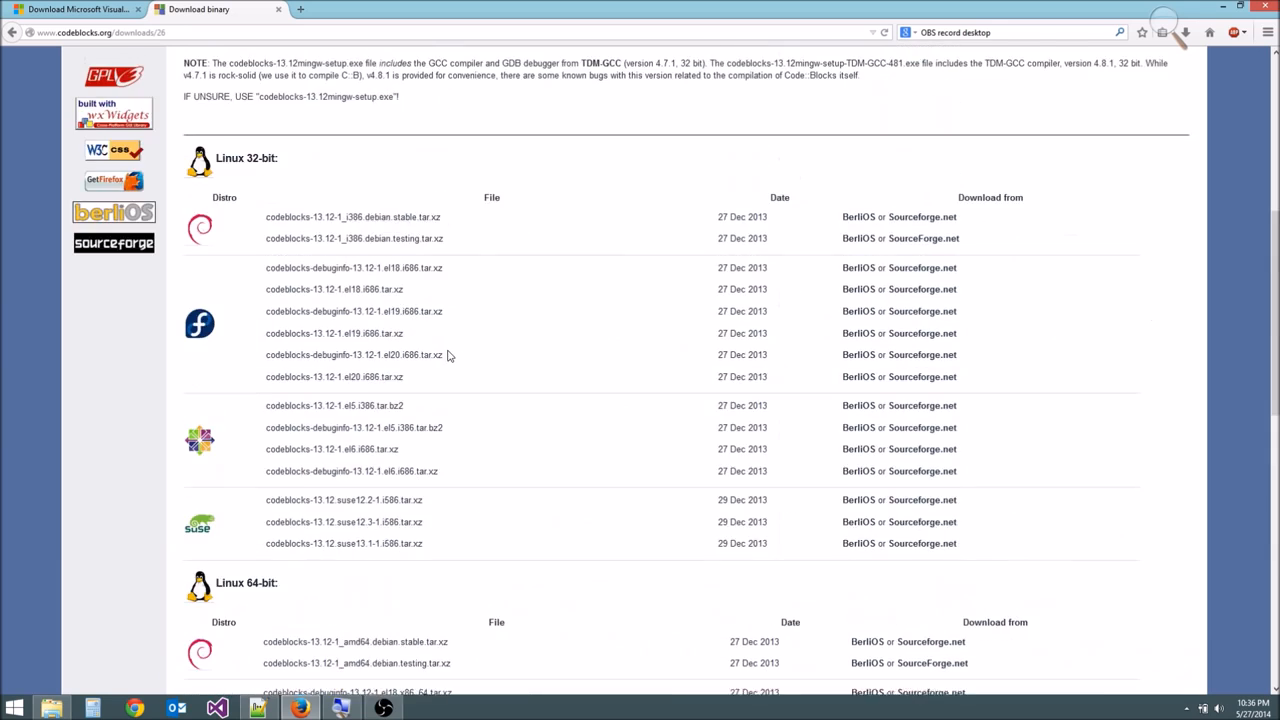
scroll(322, 366, "down", 2)
scroll(271, 129, "up", 3)
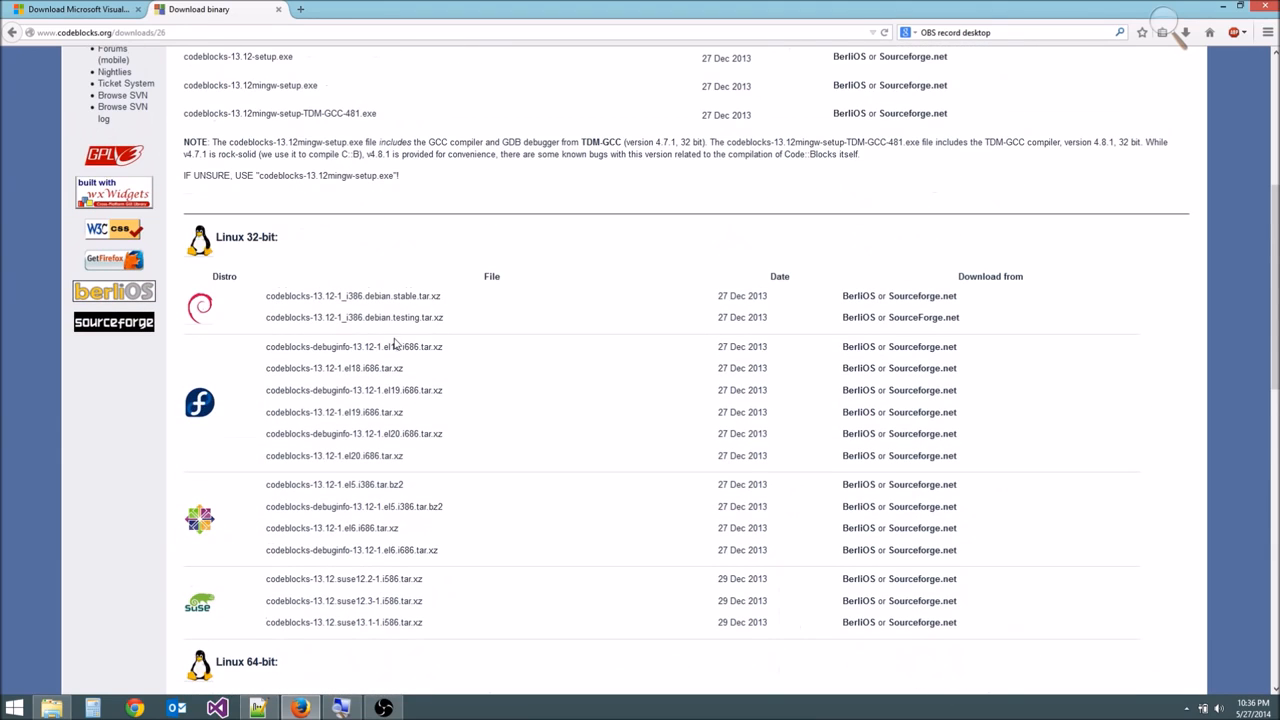
scroll(760, 233, "up", 4)
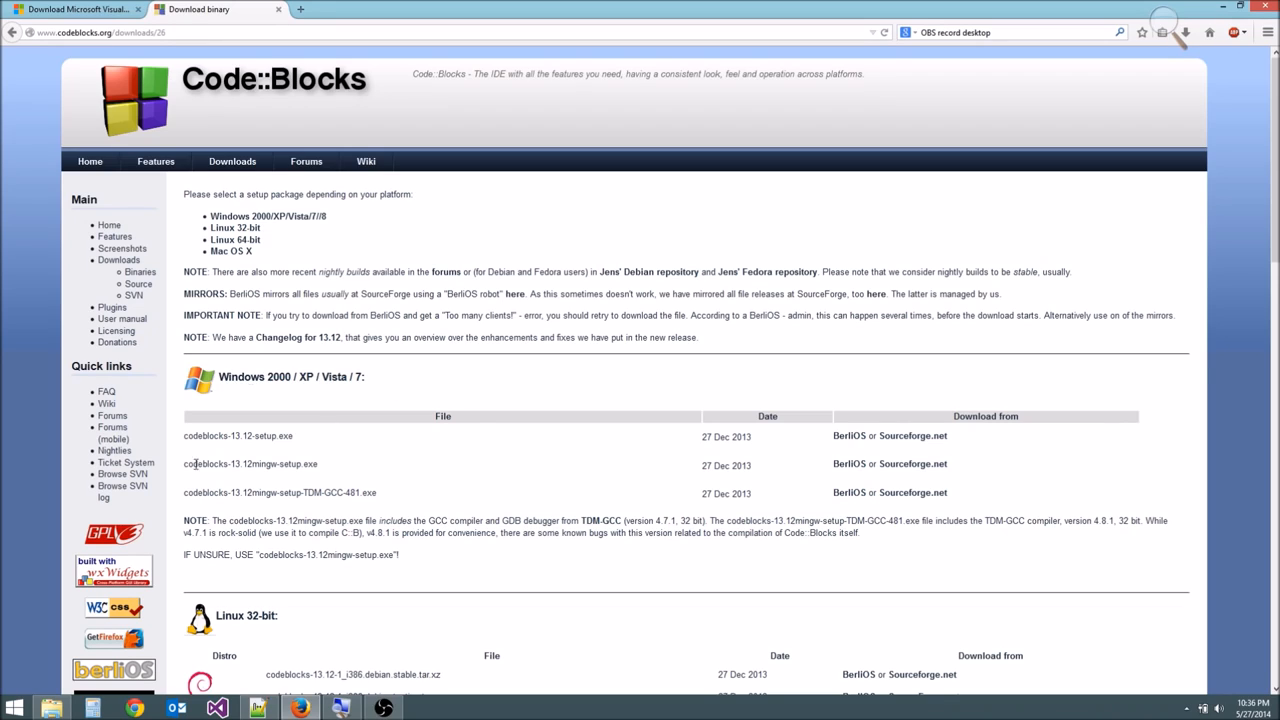
- Point out the codeblocks-13.12mingw-setup.exe file in the Windows package list by highlighting its name
left_click_drag(180, 472, 348, 460)
left_click(348, 461)
mouse_move(253, 470)
left_mouse_down()
mouse_move(303, 462)
mouse_move(243, 466)
left_mouse_up()
left_click(323, 478)
left_click(283, 465)
left_click(260, 468)
- Minimize the browser and launch Visual Studio 2013
left_click(1224, 9)
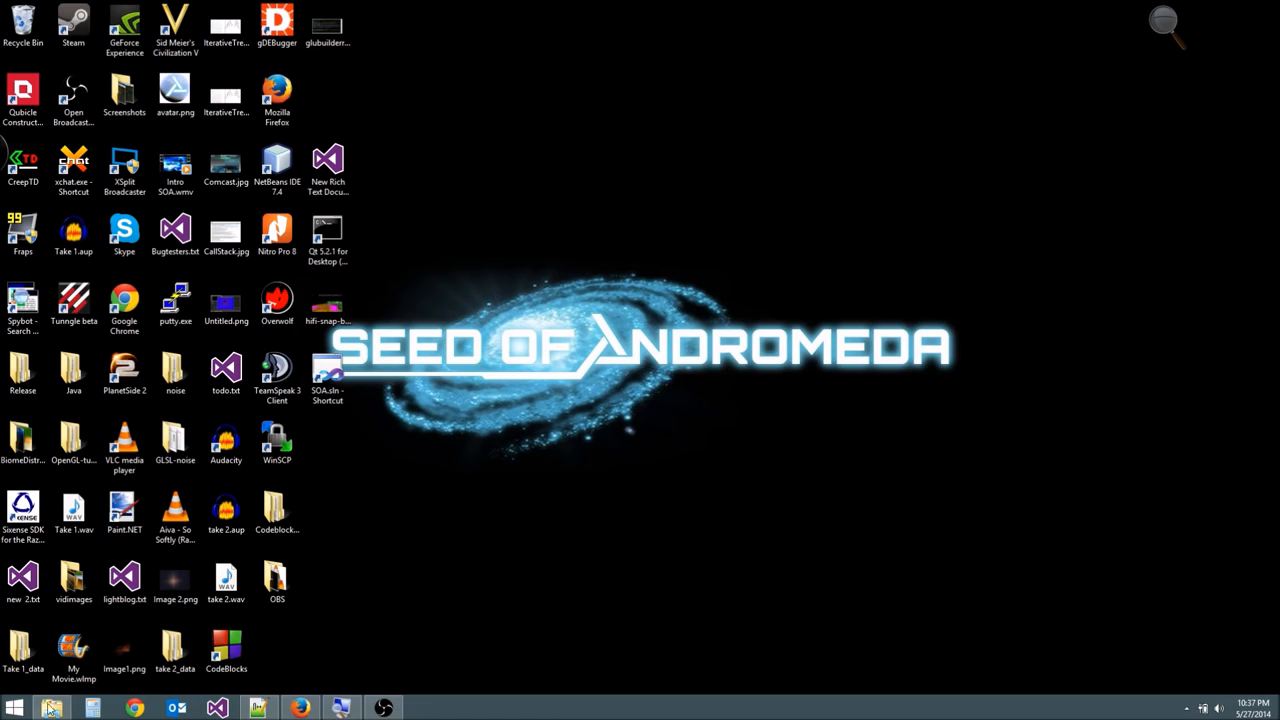
right_click(14, 709)
left_click(490, 535)
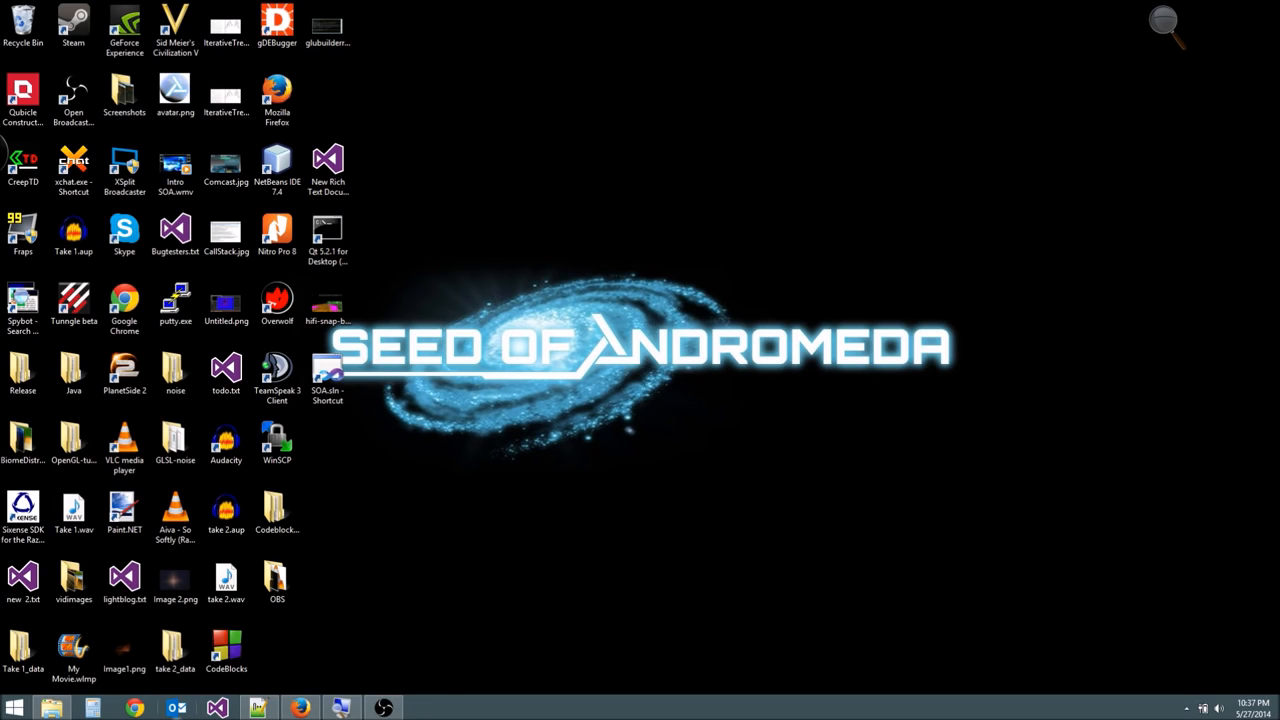
left_click(217, 709)
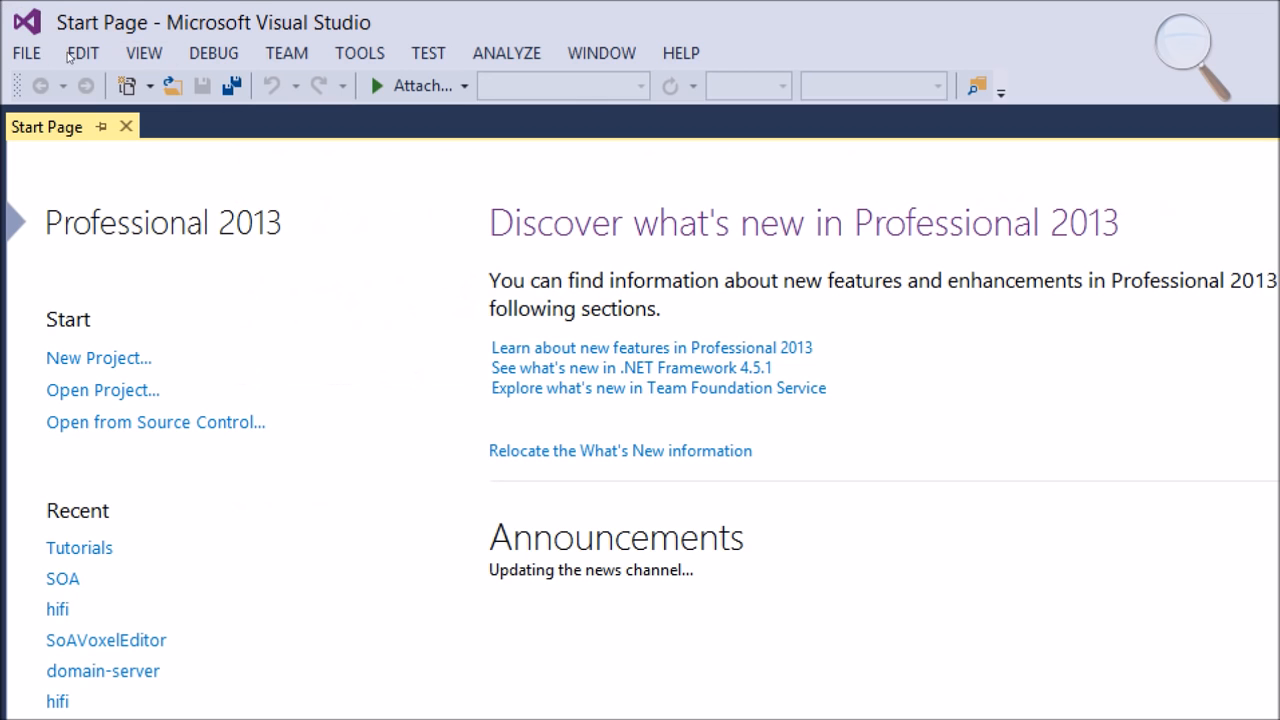
- Create a new Visual C++ Empty Project named TutorialVideos in the default location
left_click(27, 53)
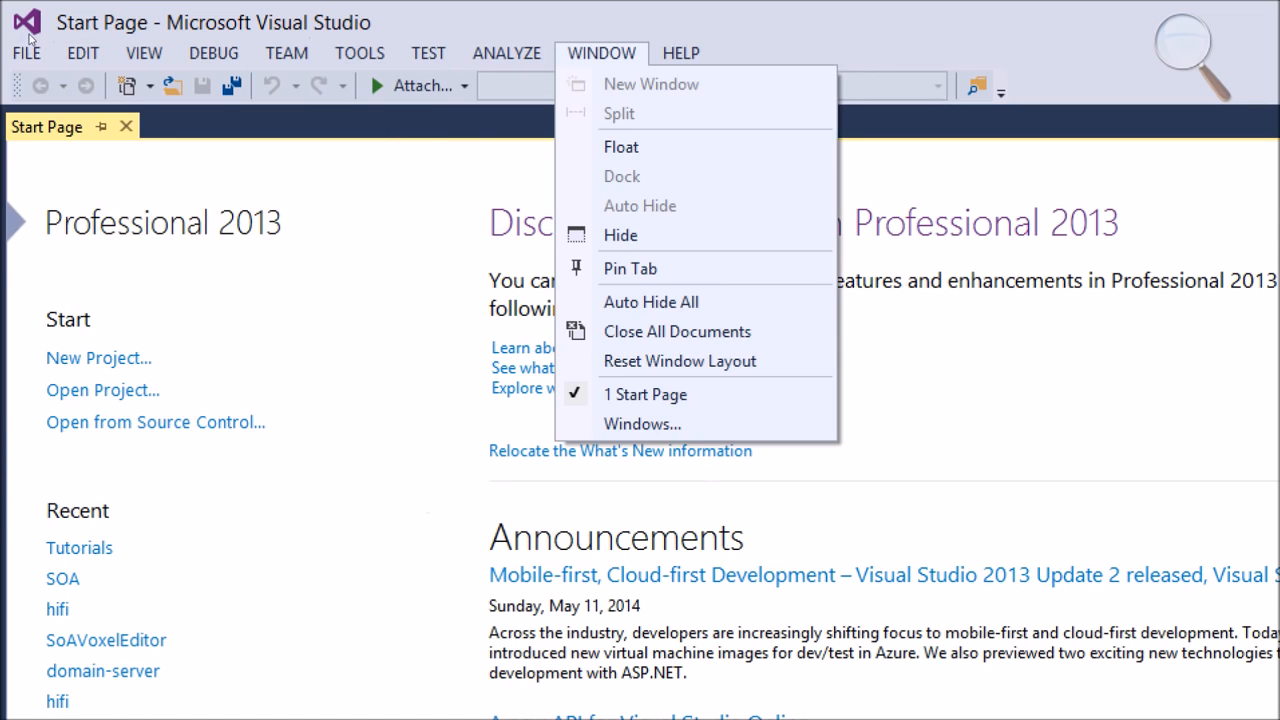
mouse_move(27, 53)
mouse_move(65, 84)
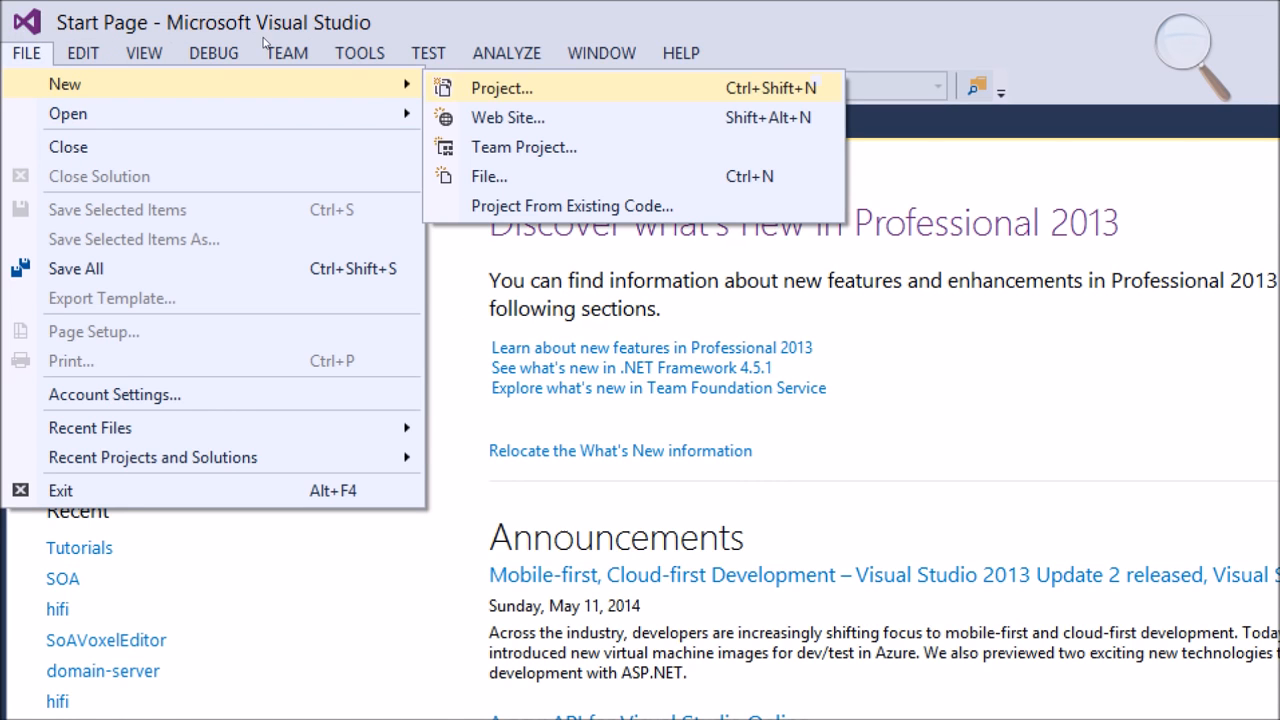
key("Return")
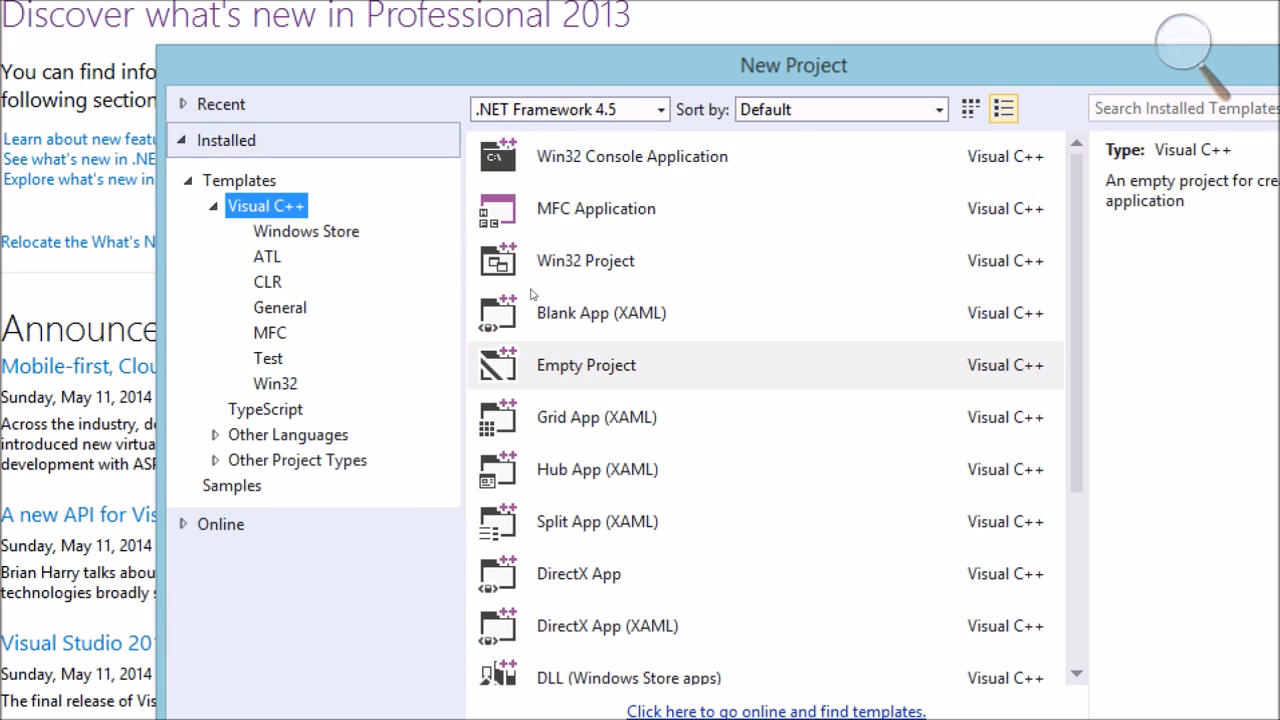
key("Tab")
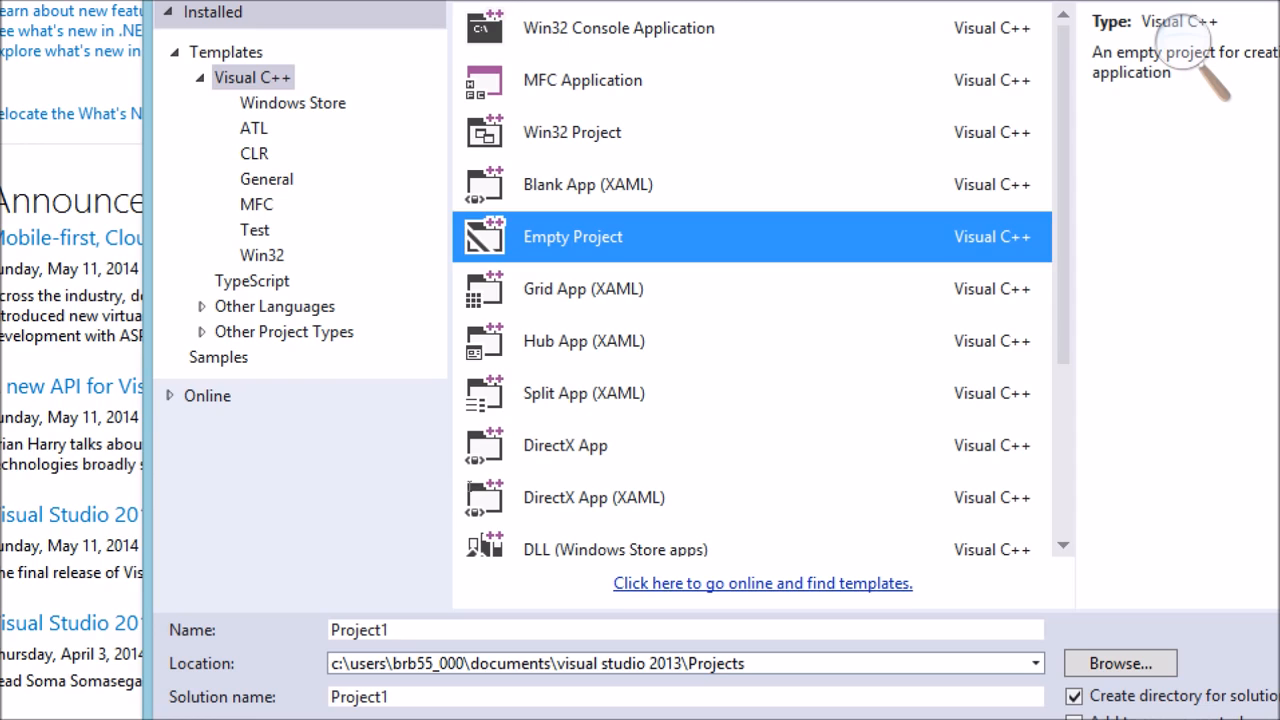
key("Tab")
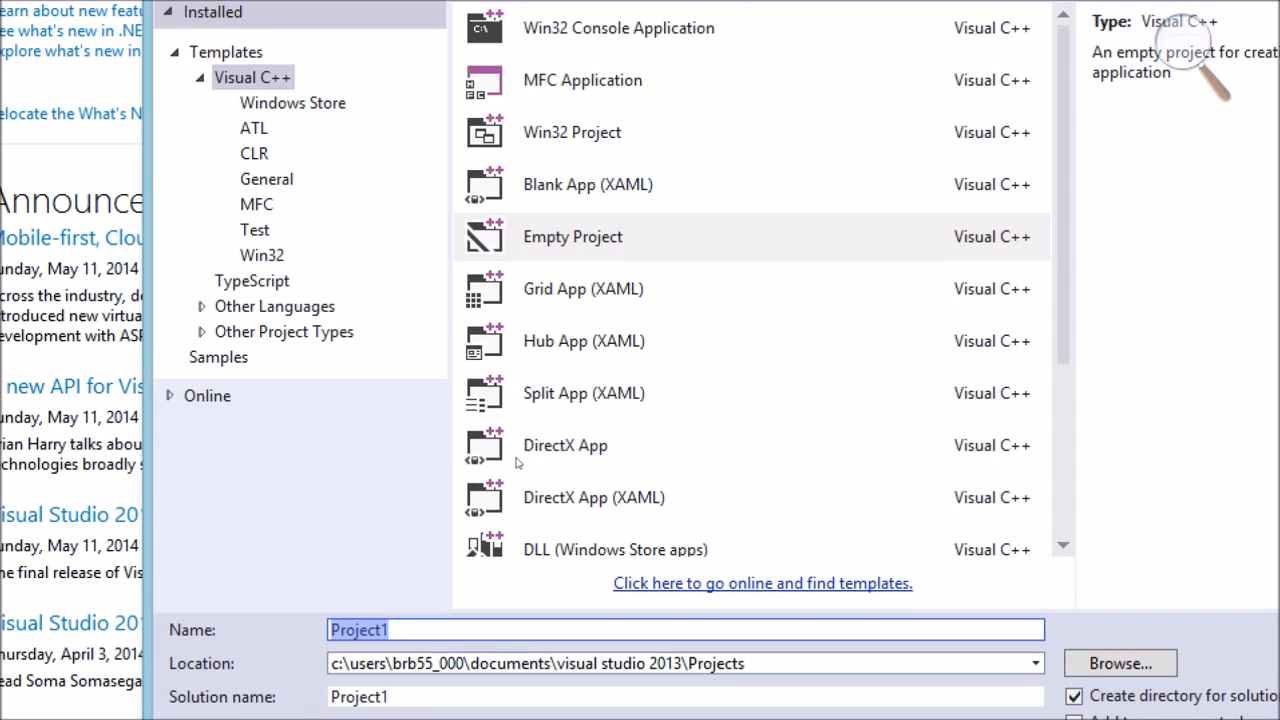
type("TutorialVi")
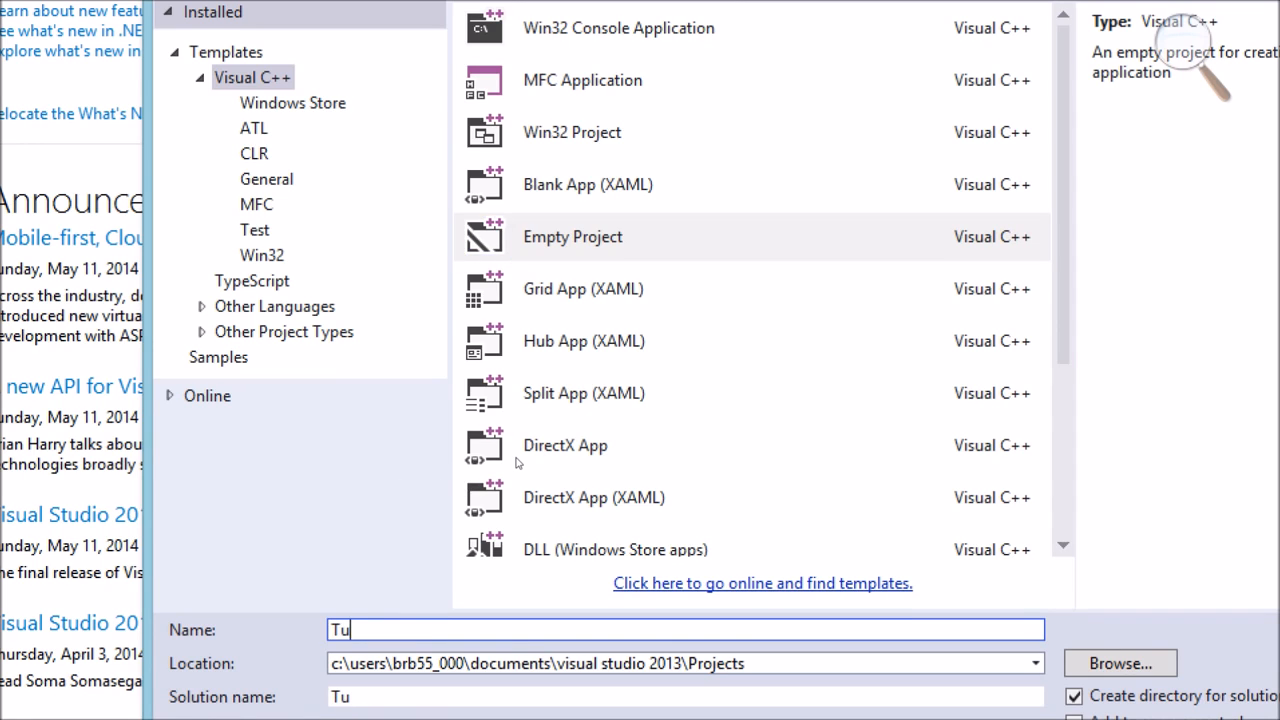
type("deos")
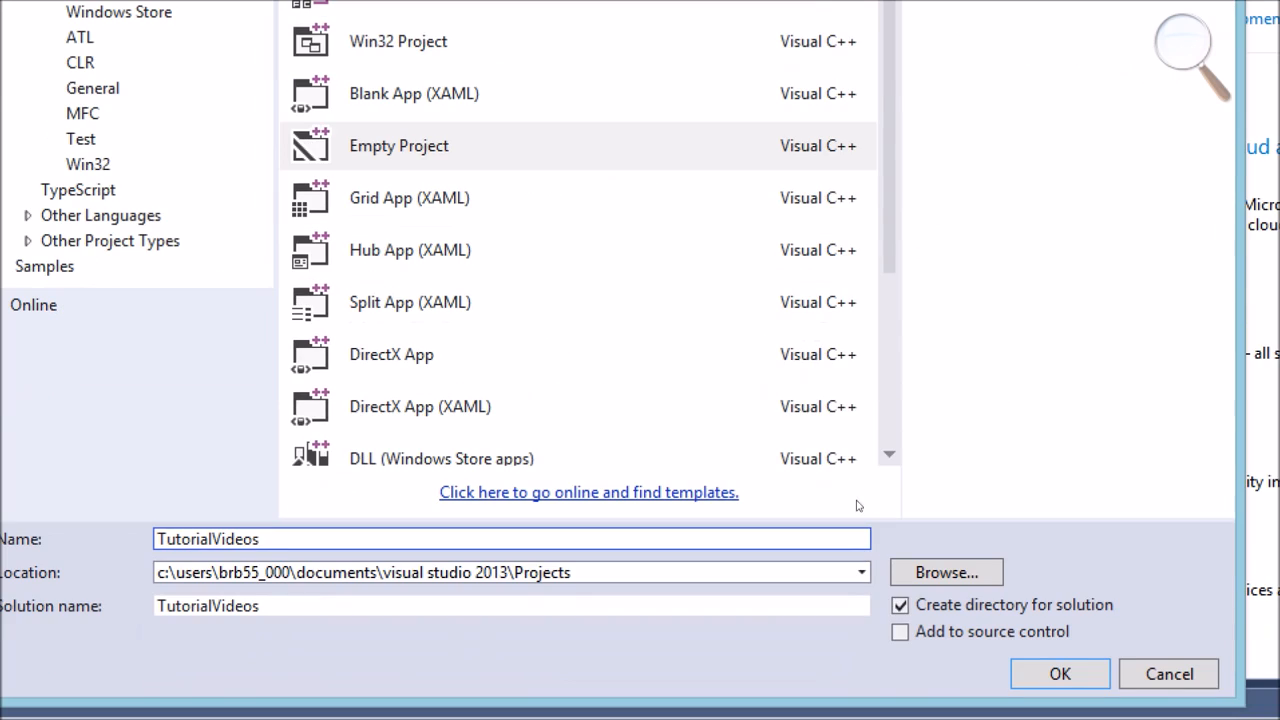
key("Return")
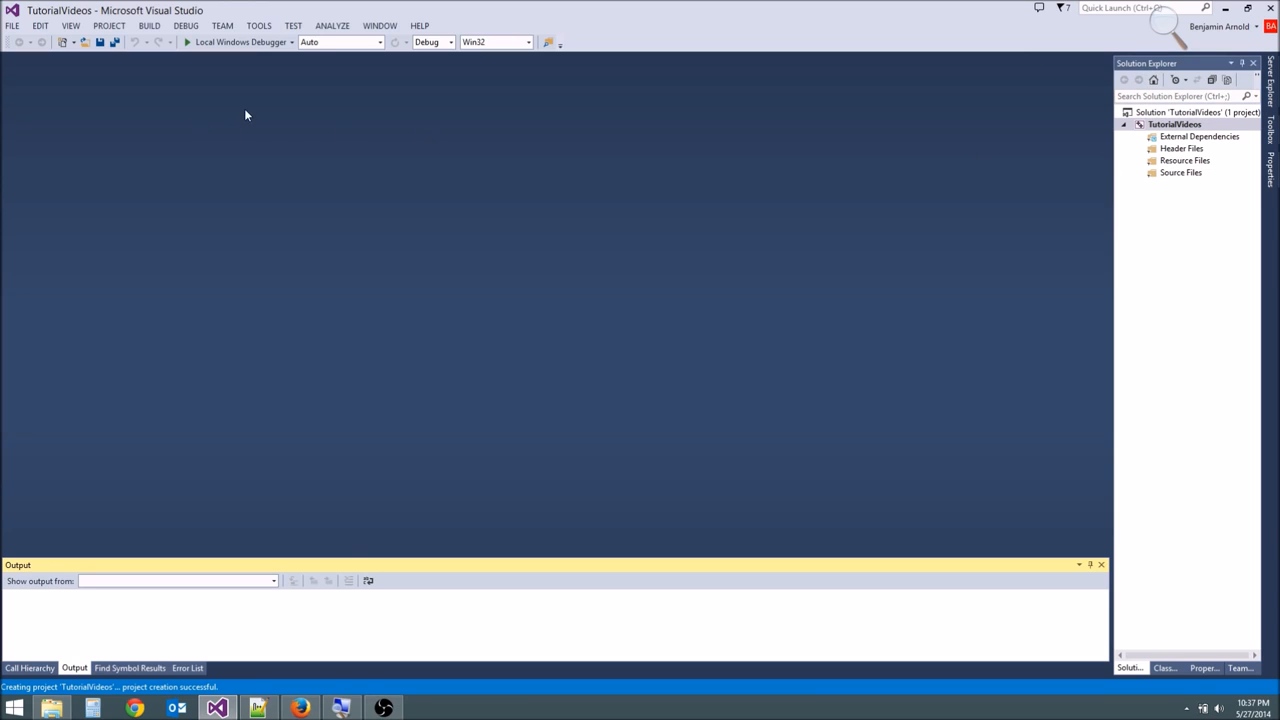
- Show the Solution Explorer and add a new C++ file named main.cpp to the TutorialVideos project
left_click(71, 27)
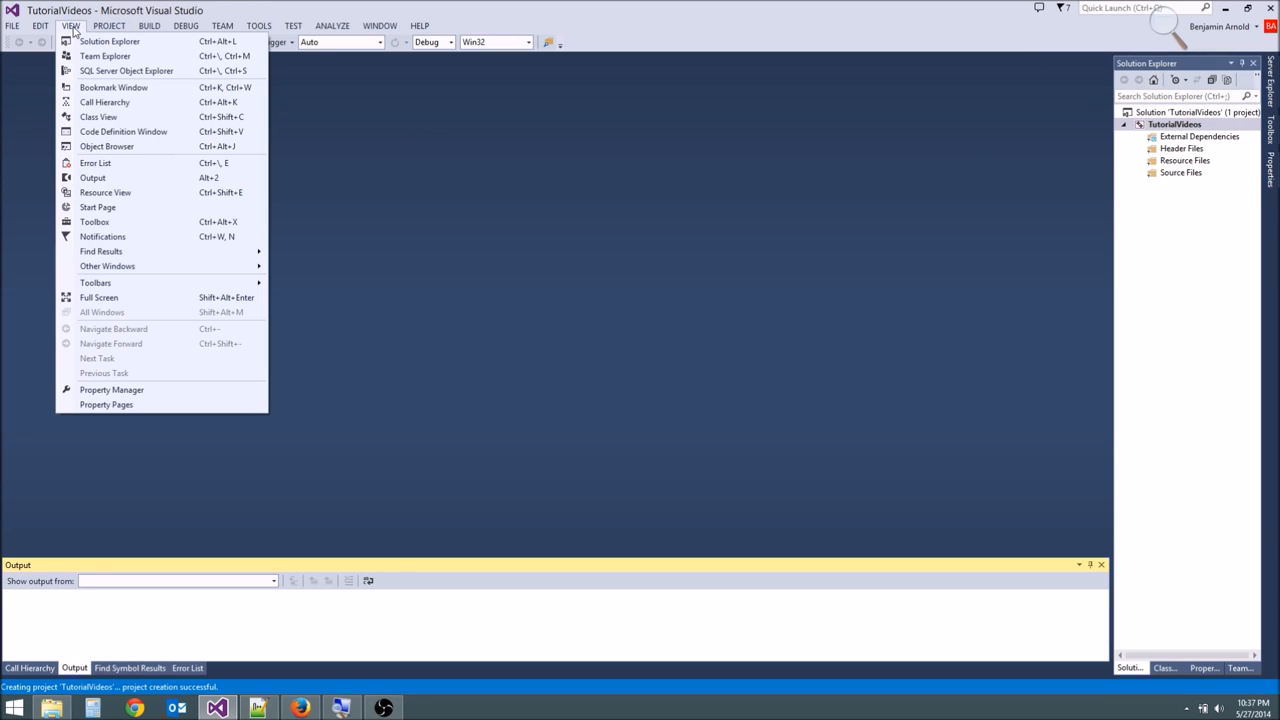
left_click(131, 47)
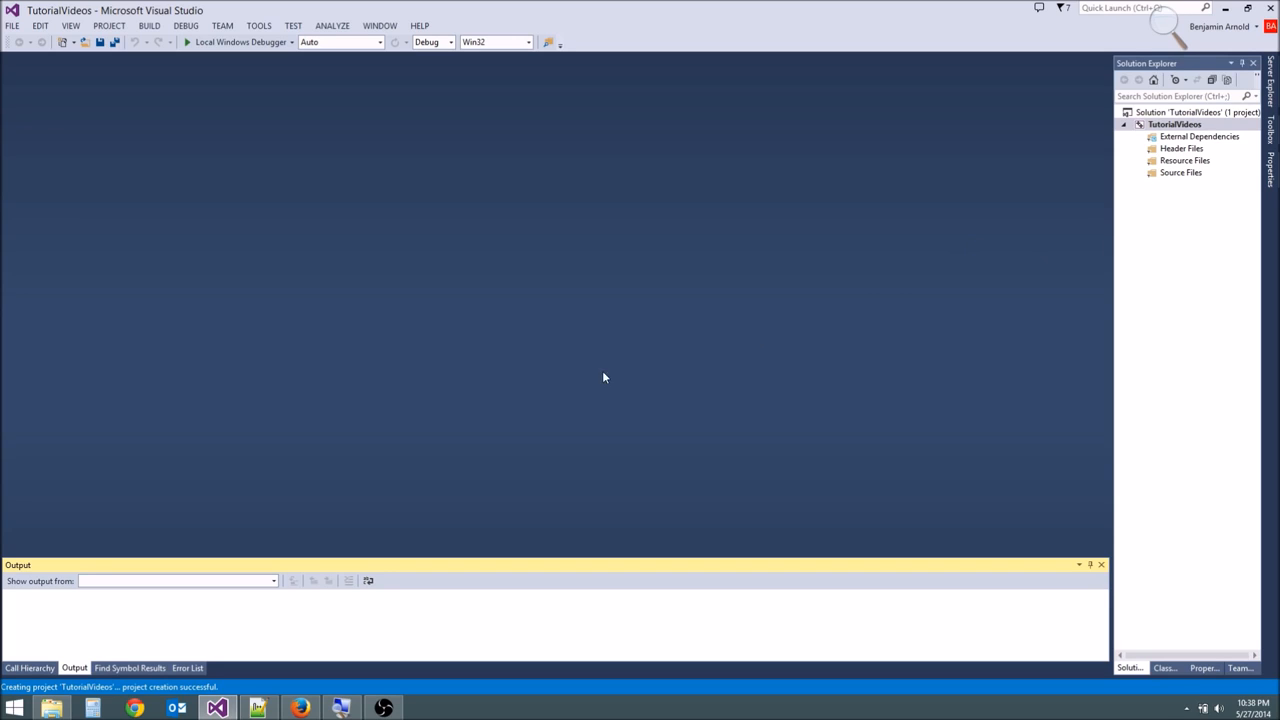
right_click(1186, 127)
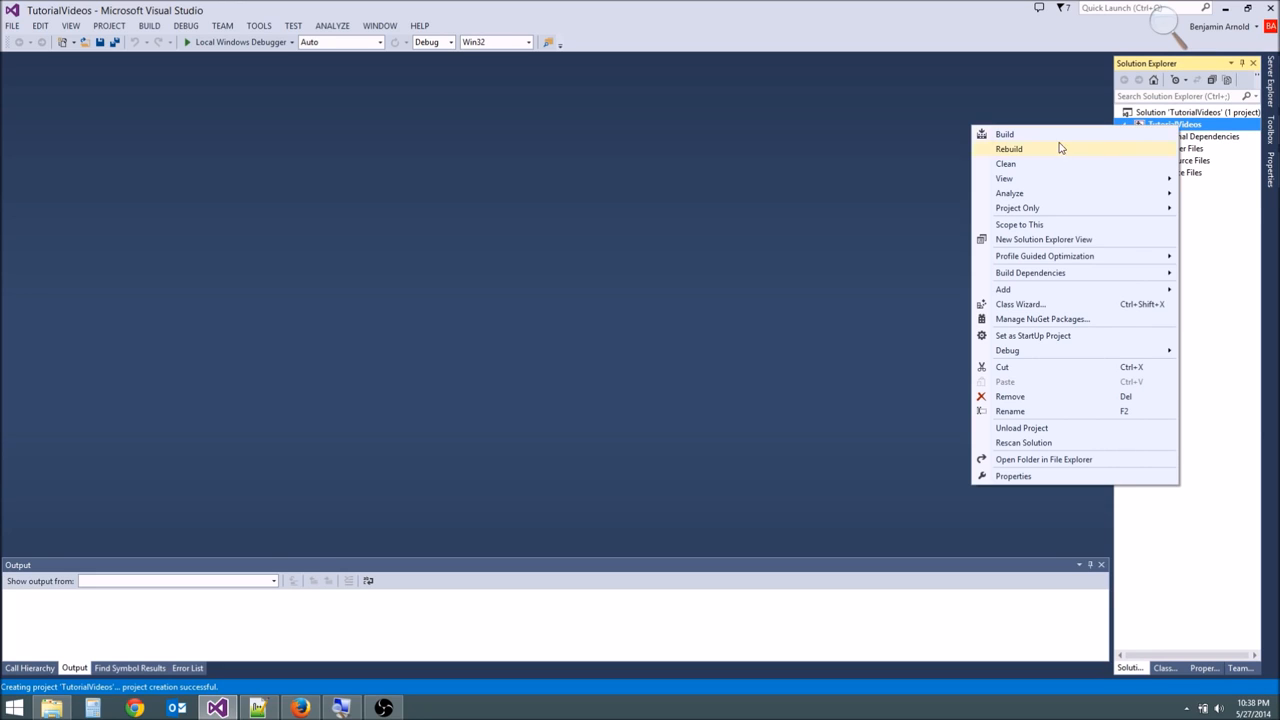
mouse_move(1010, 292)
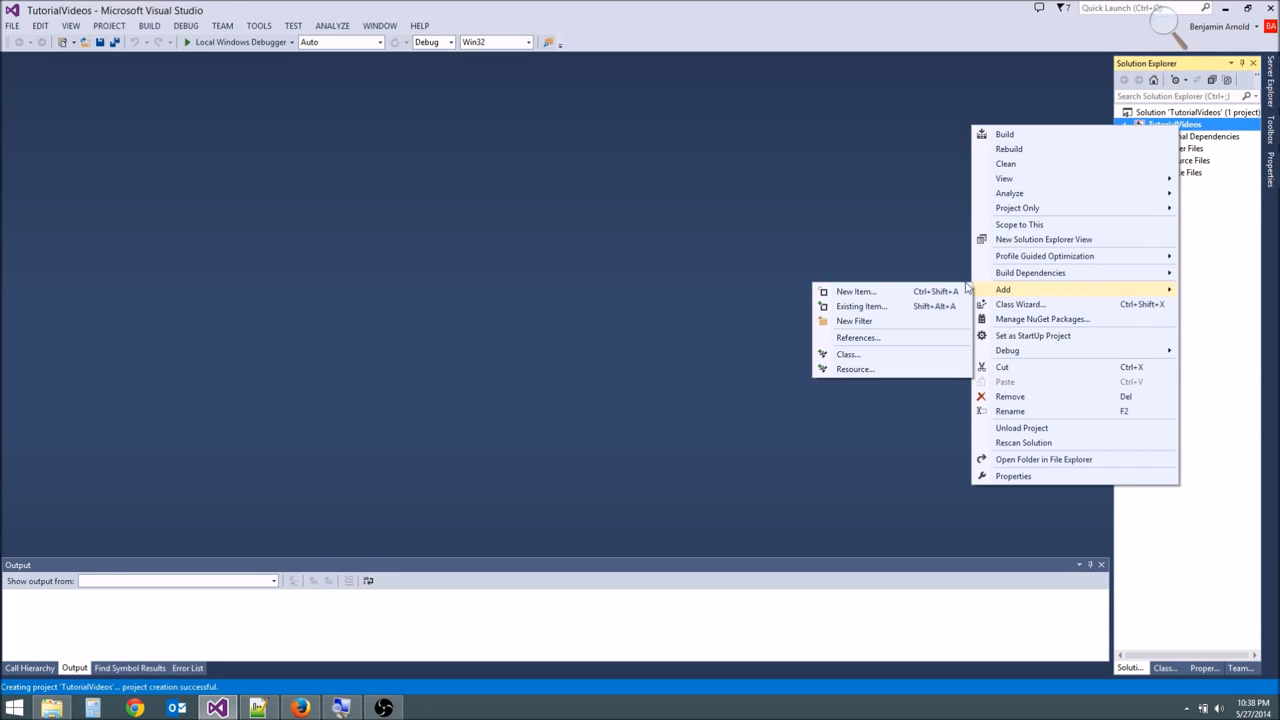
left_click(866, 293)
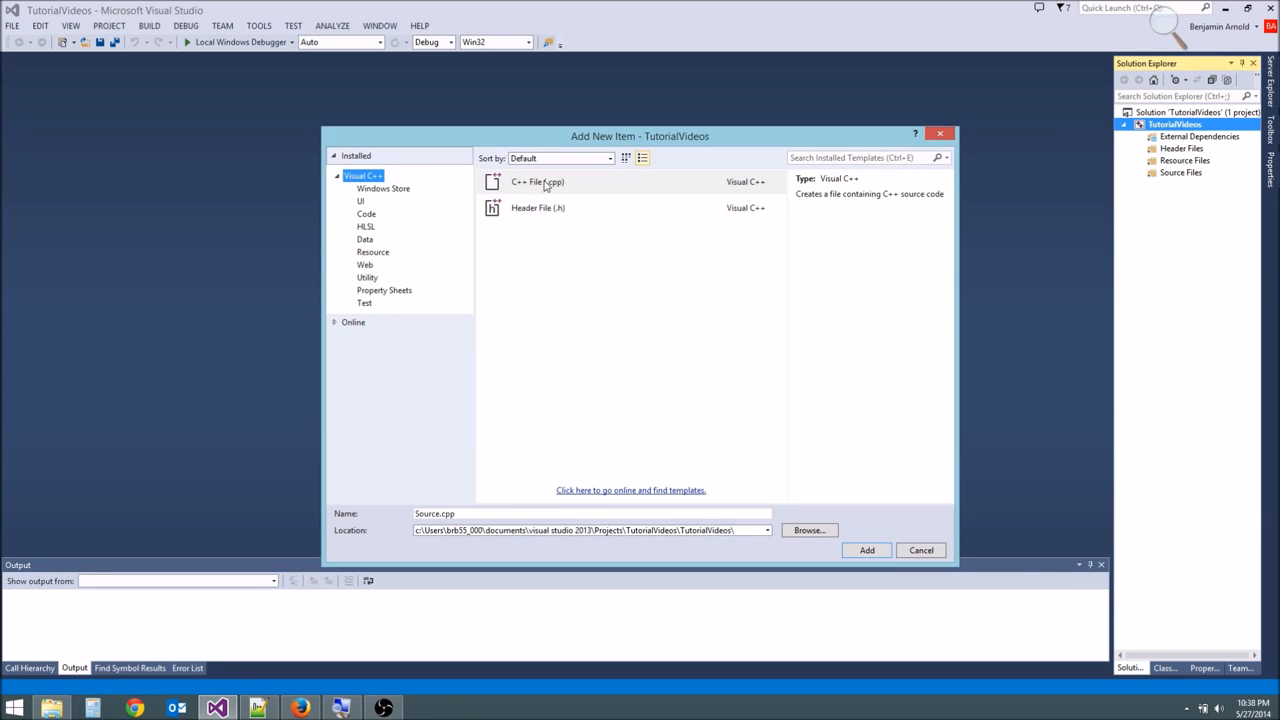
left_click(558, 187)
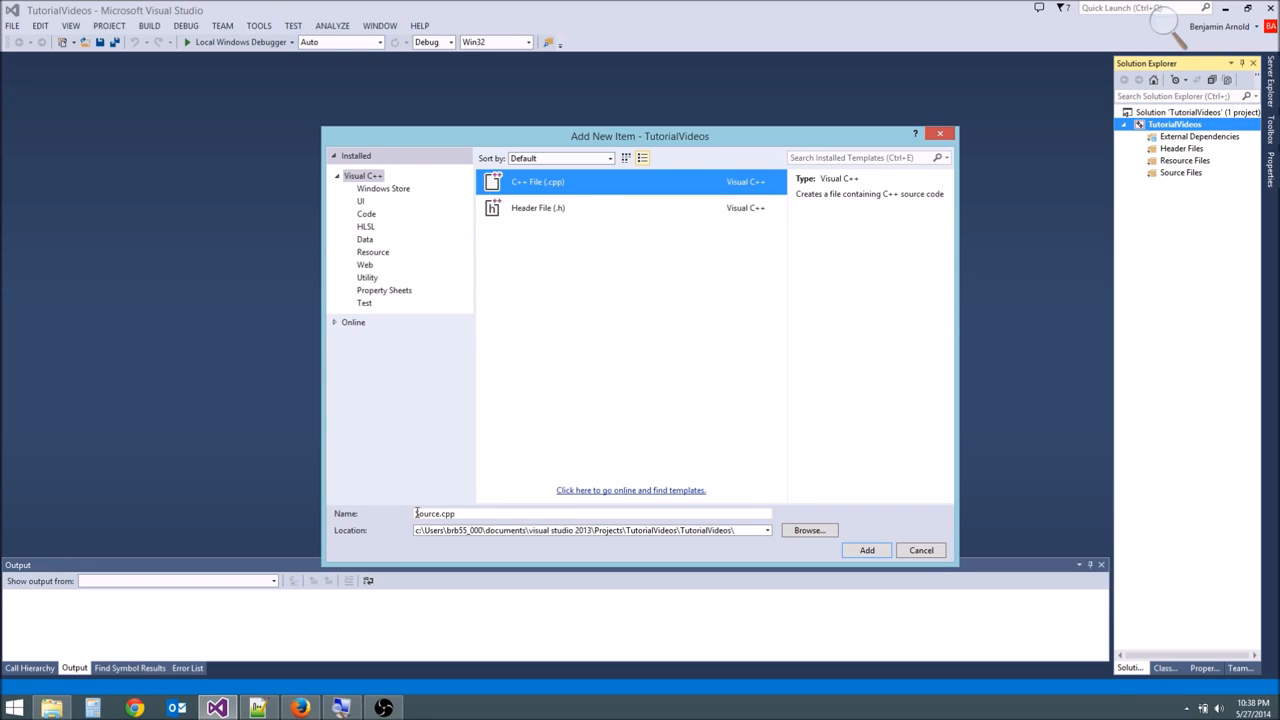
left_click_drag(416, 513, 428, 513)
type("main")
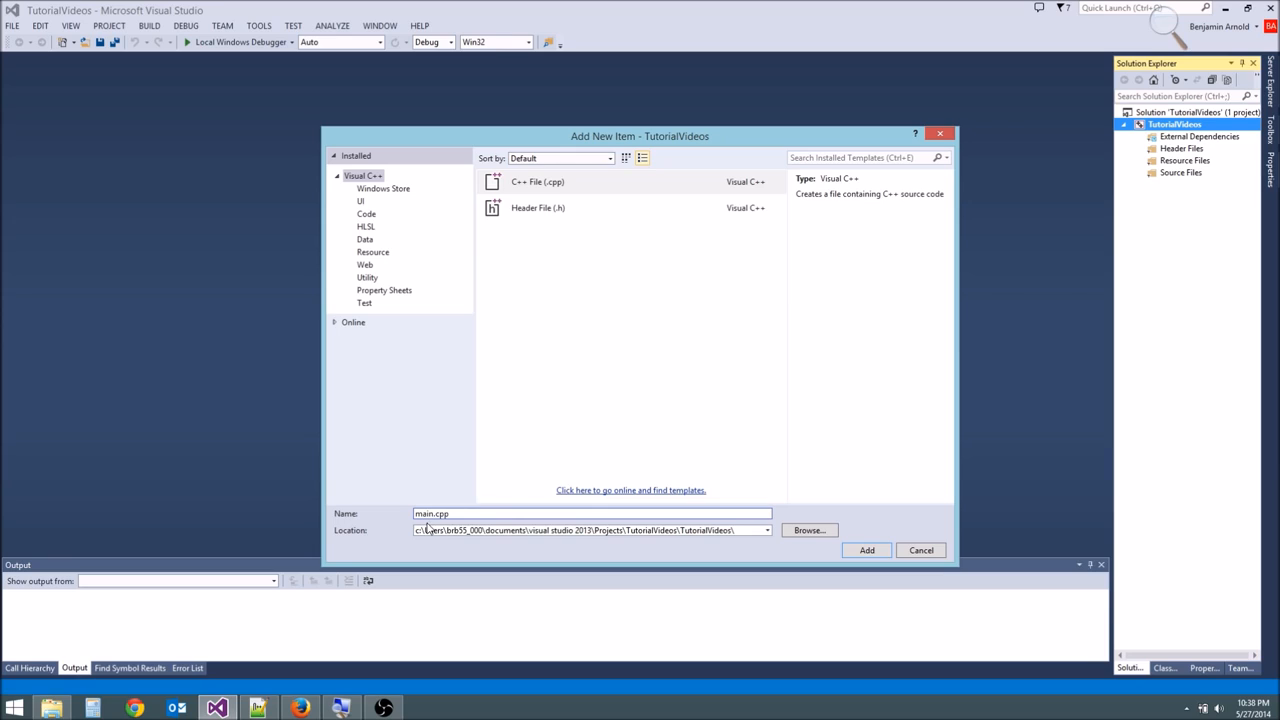
left_click_drag(416, 513, 451, 515)
left_click(864, 550)
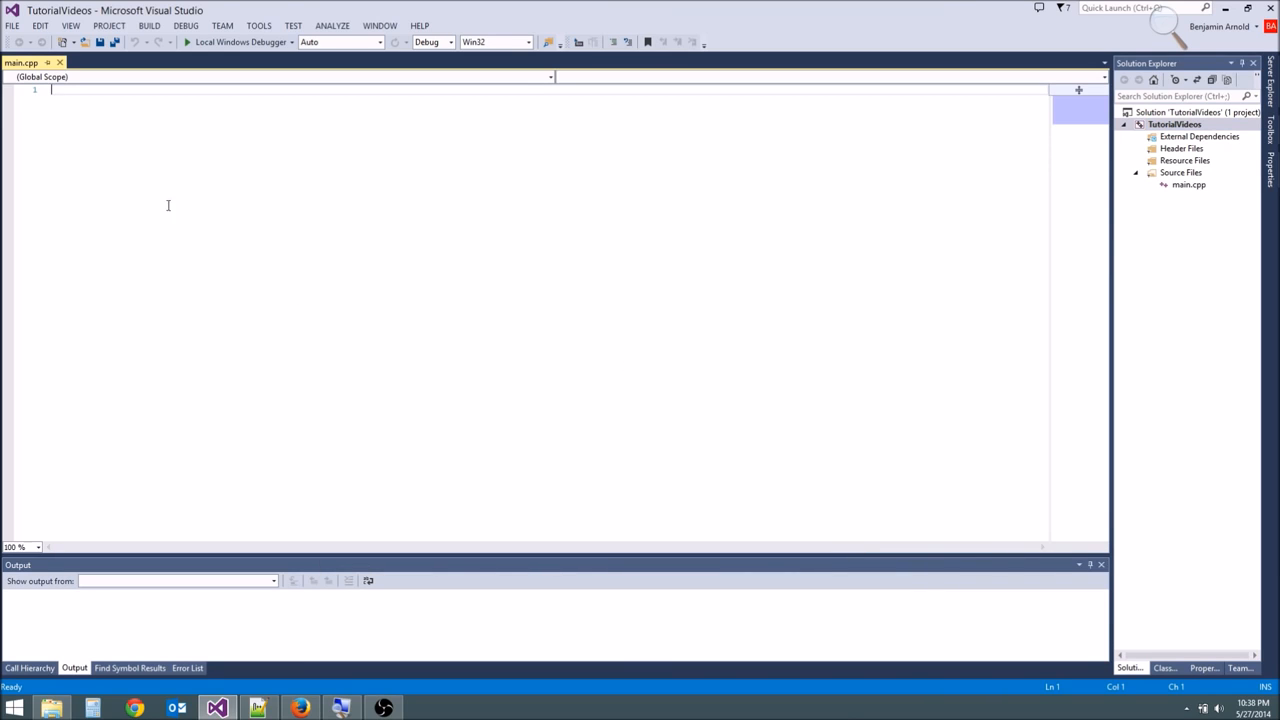
- Write an empty int main() function with opening and closing braces in main.cpp
left_click(1176, 174)
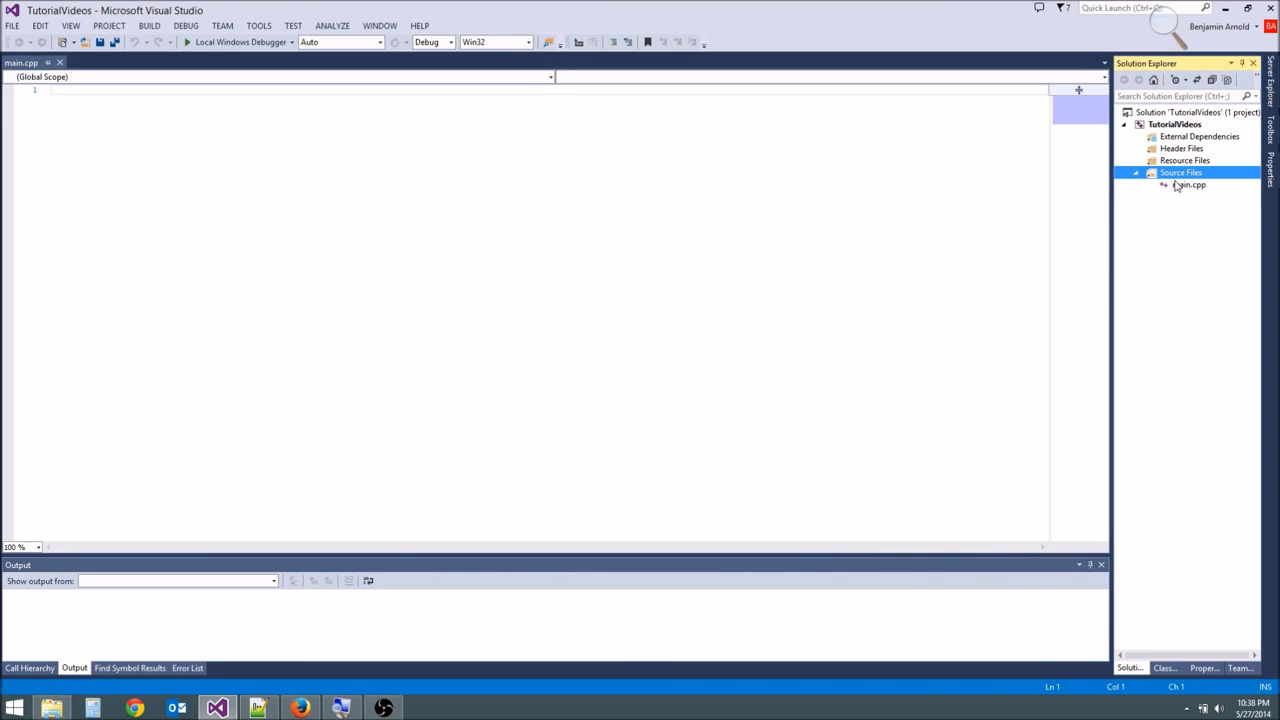
left_click(1180, 186)
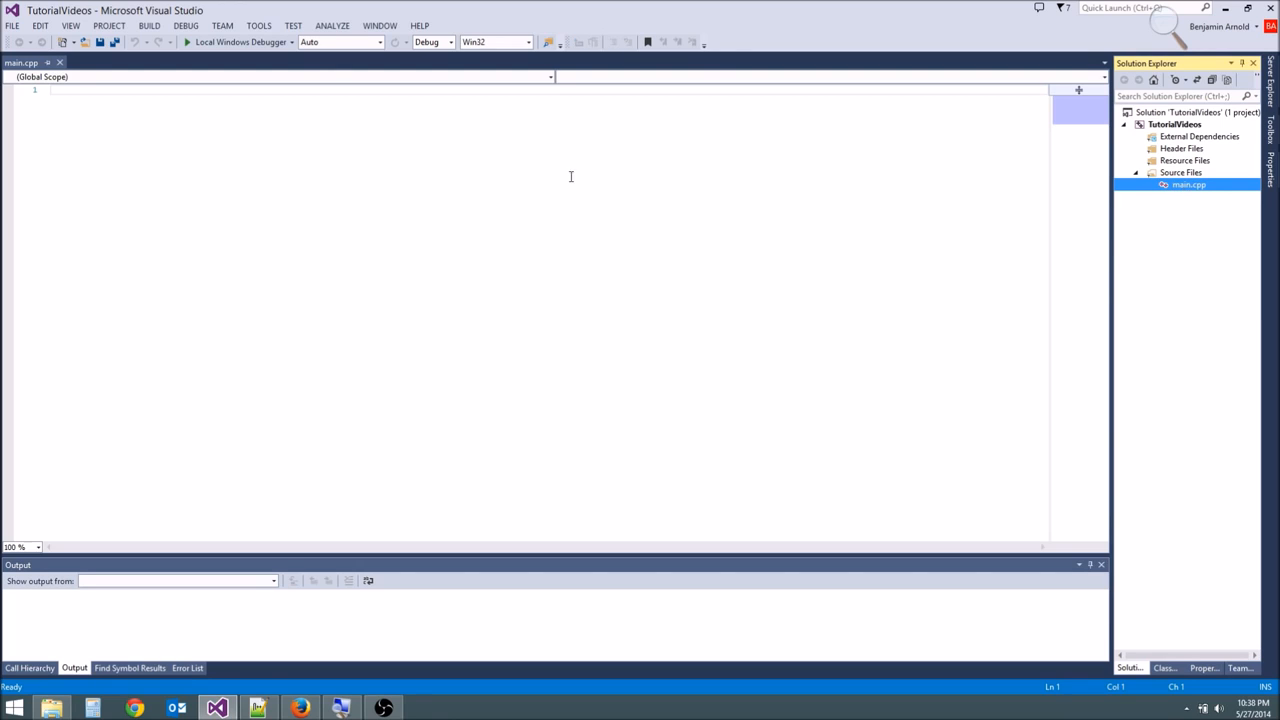
left_click(518, 174)
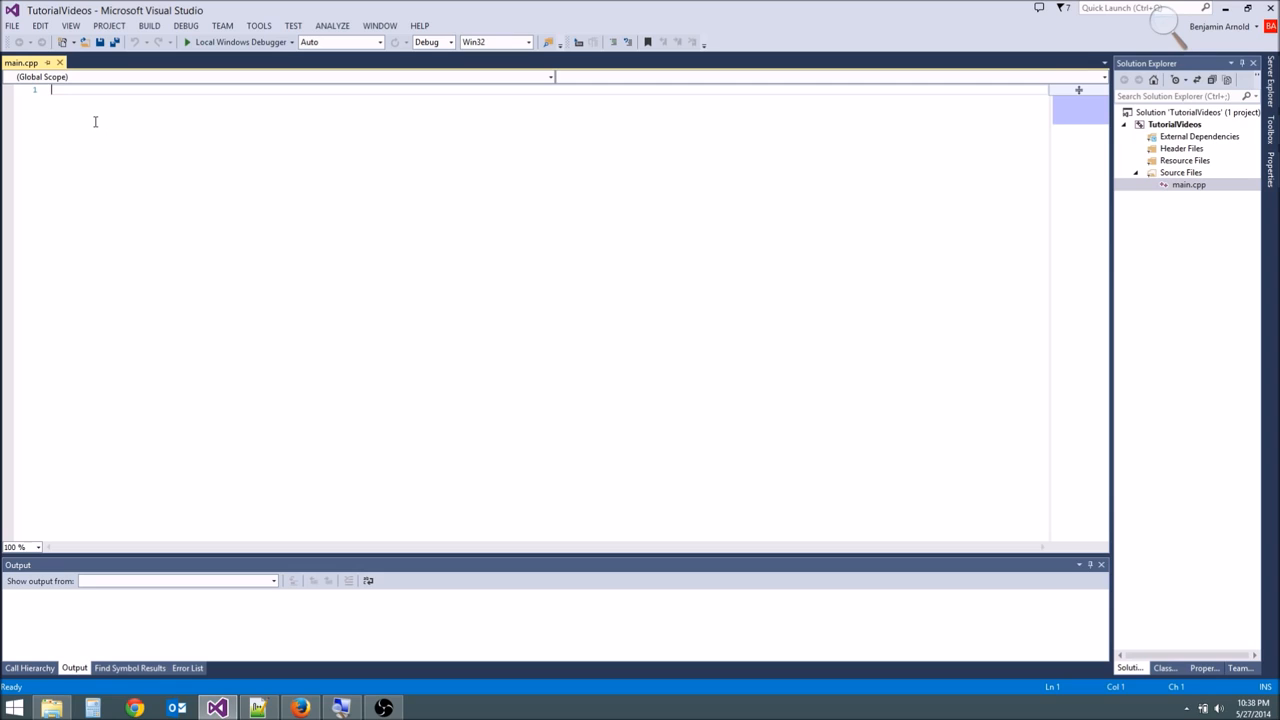
type("in")
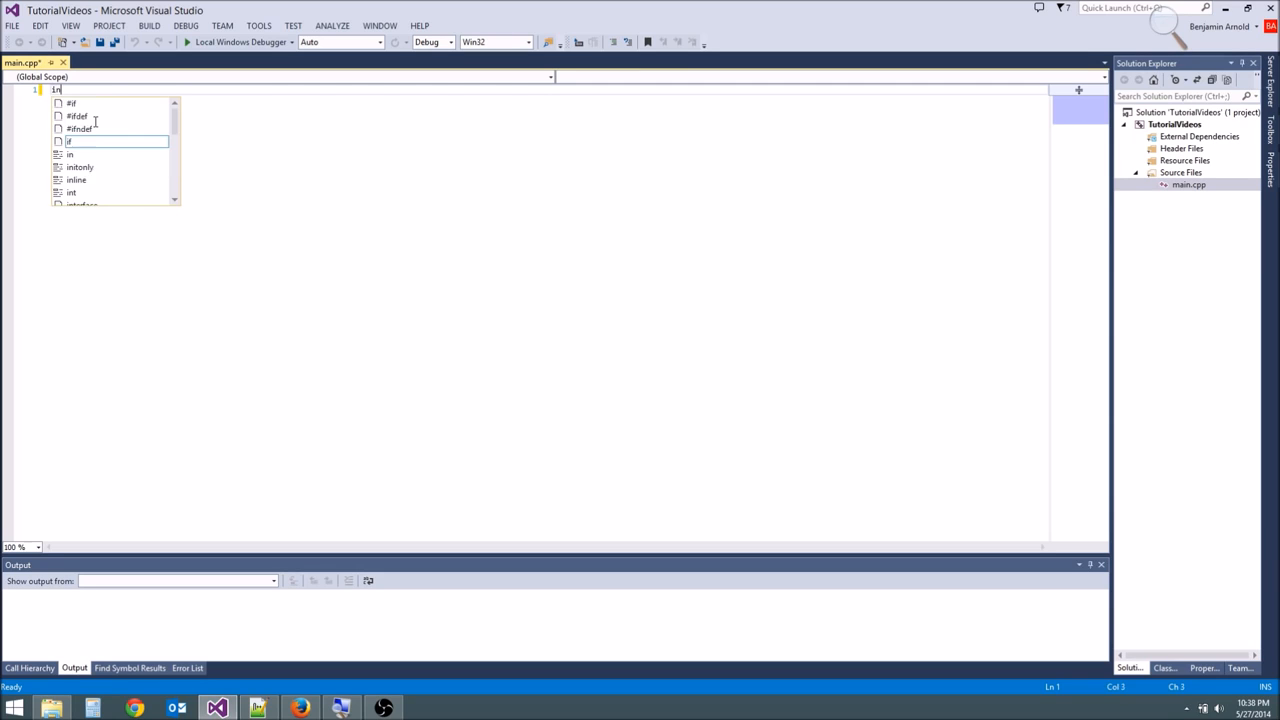
type("t main(")
key("Return")
type("{")
key("Return")
- Highlight the whole main function, and build and run the project with the Local Windows Debugger
left_click(58, 104)
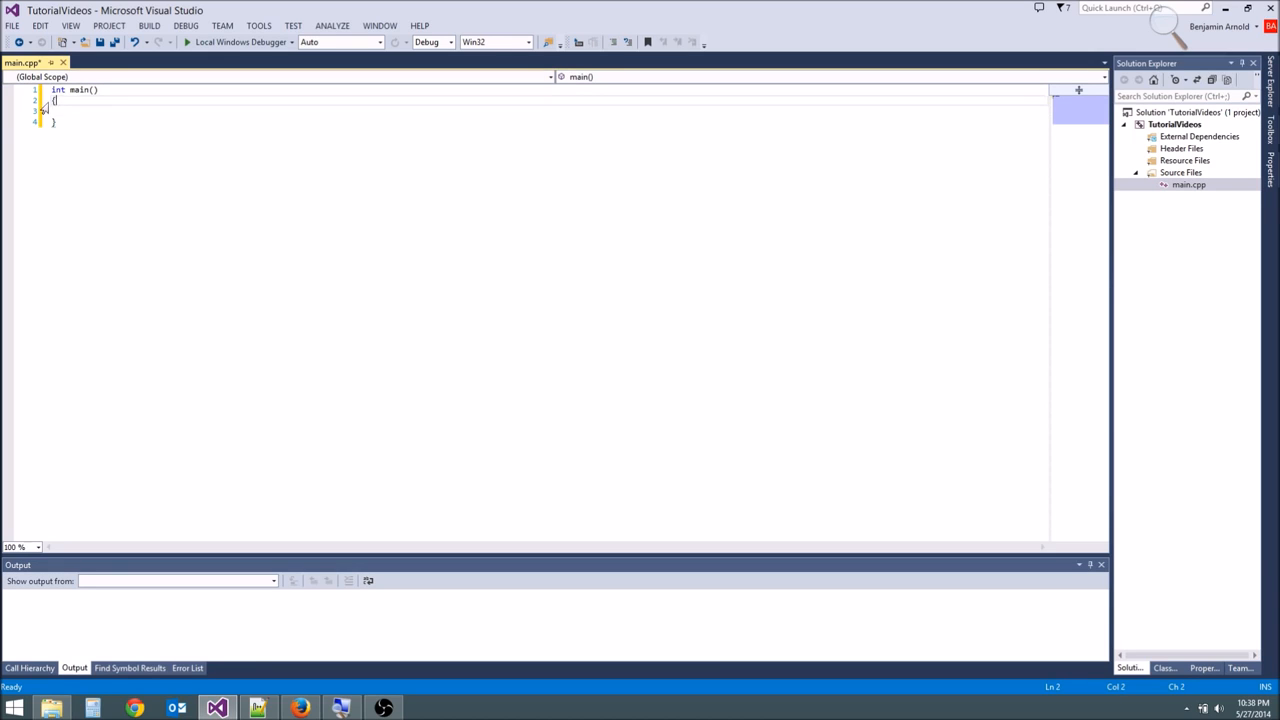
left_click(60, 122)
left_click_drag(60, 123, 41, 86)
left_click(67, 122)
left_click(66, 124)
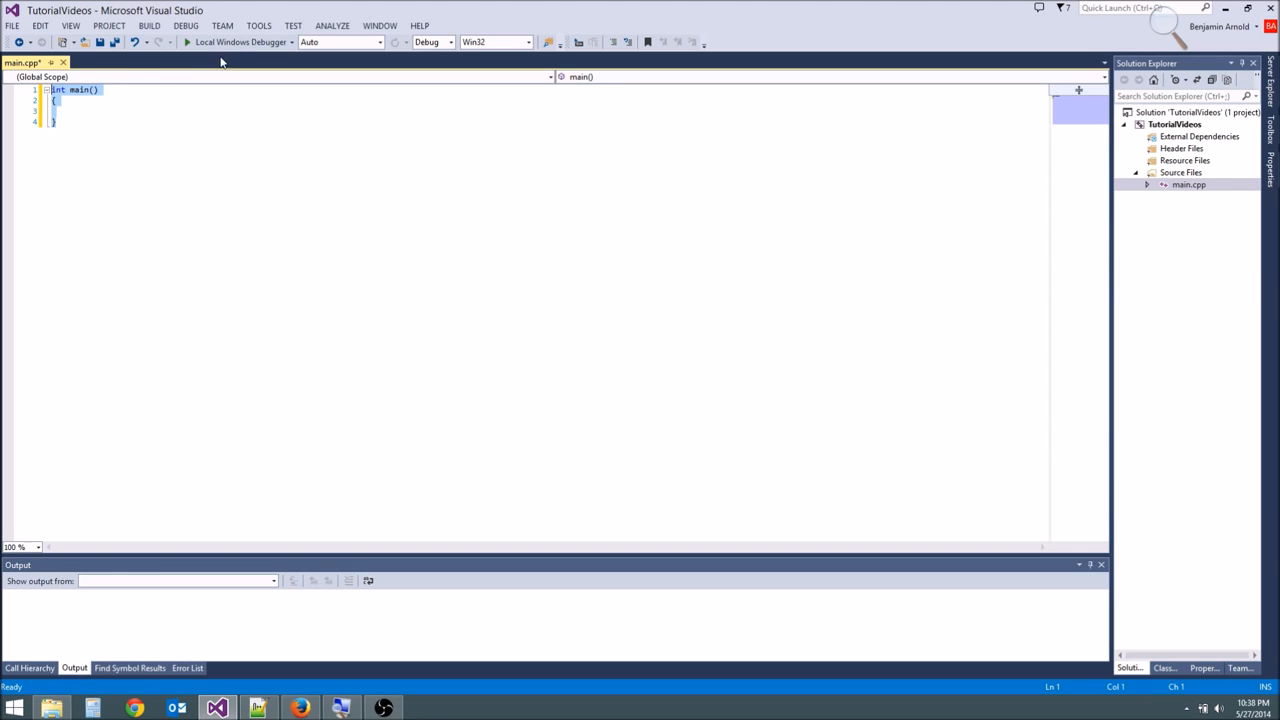
left_click(232, 42)
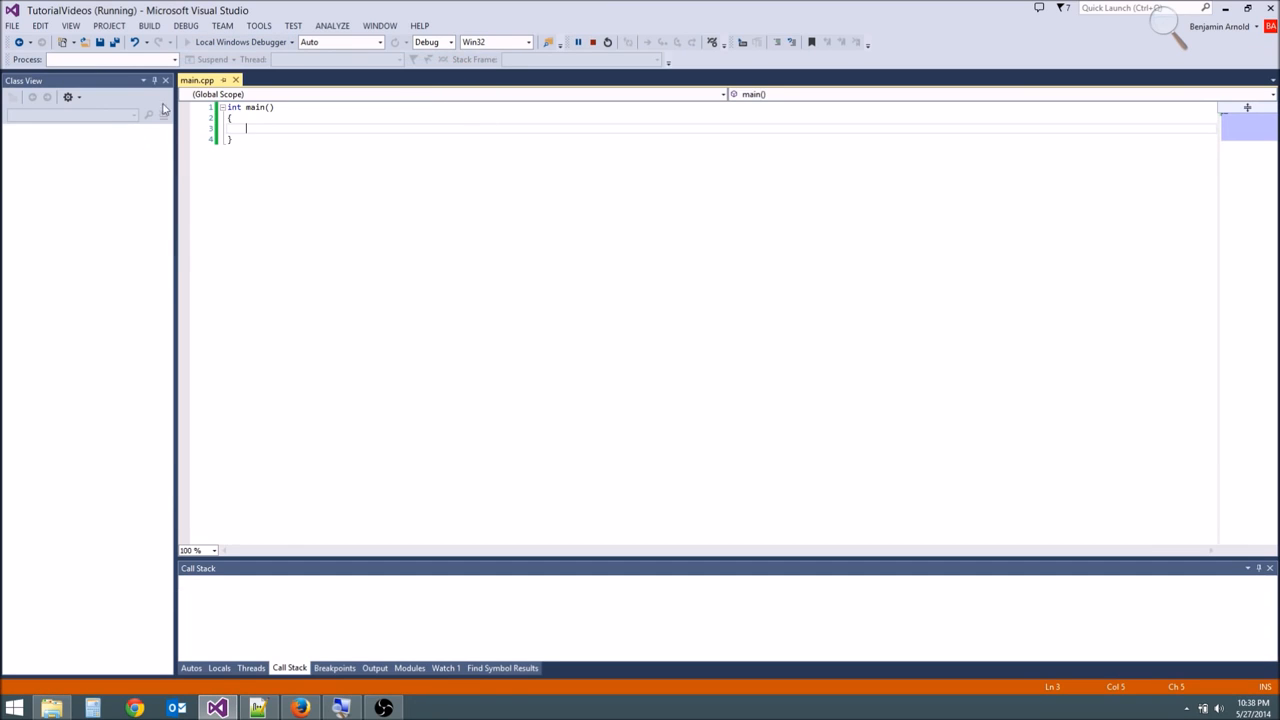
- Delete all the code in main.cpp, try building and running the project, and decline to run the last successful build
left_click(166, 119)
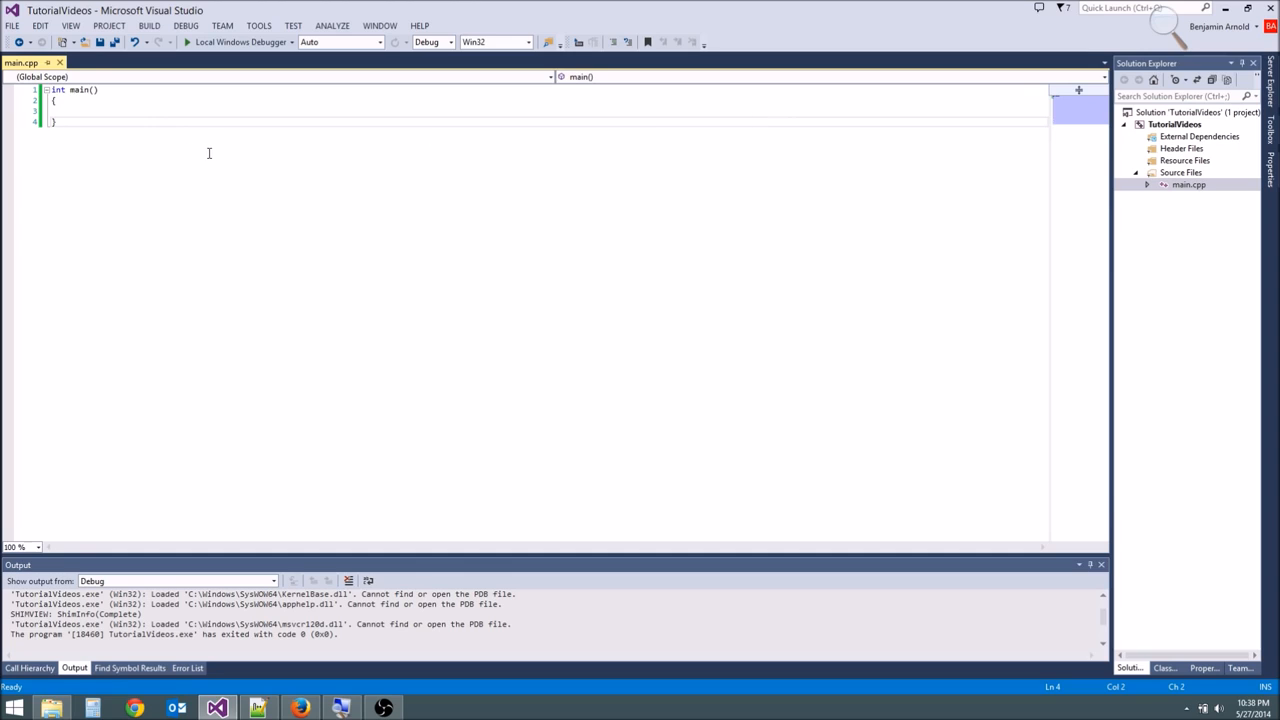
key("ctrl+shift+Home")
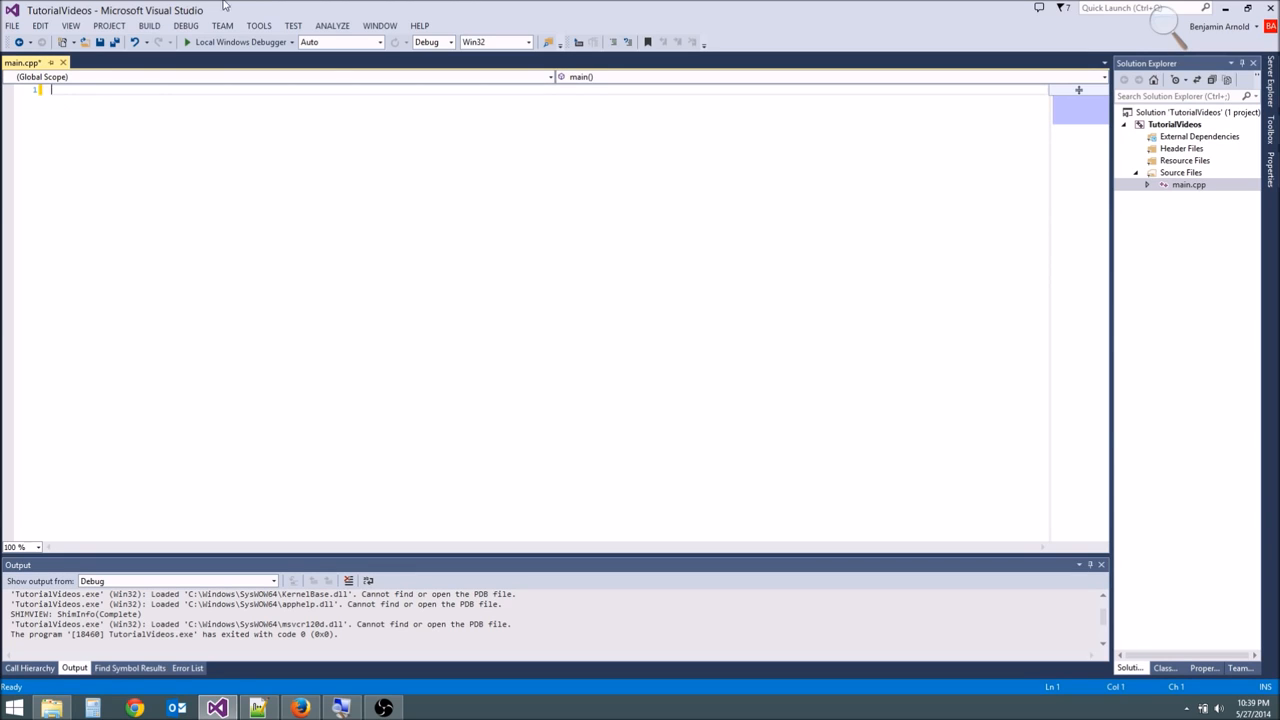
left_click(200, 45)
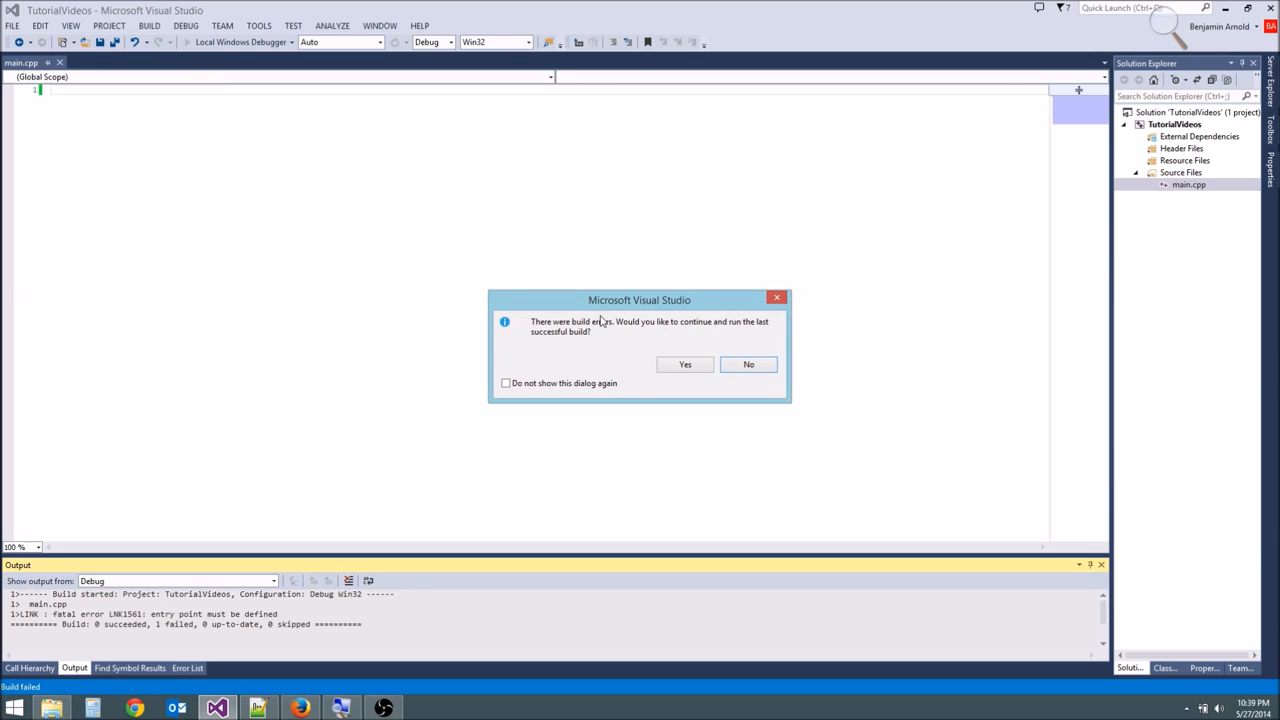
left_click(760, 366)
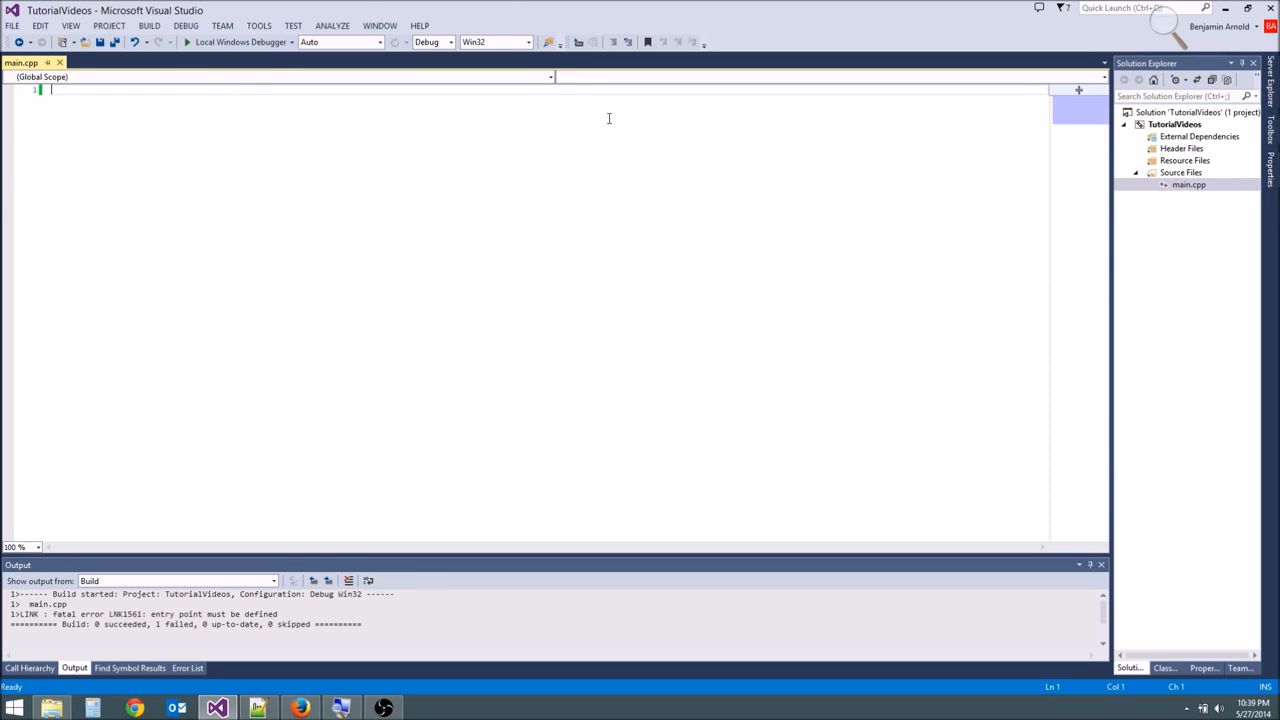
- Close Visual Studio, launch Code::Blocks from the desktop, and widen its window
left_click(1270, 8)
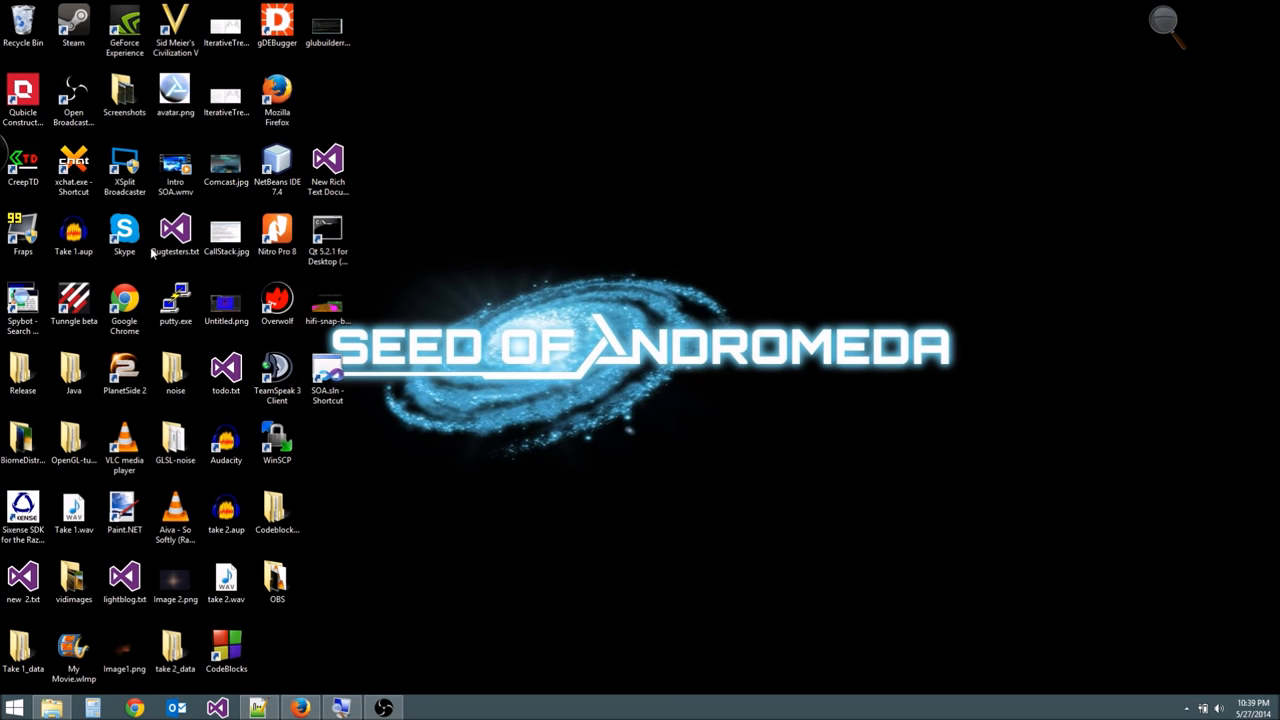
double_click(226, 652)
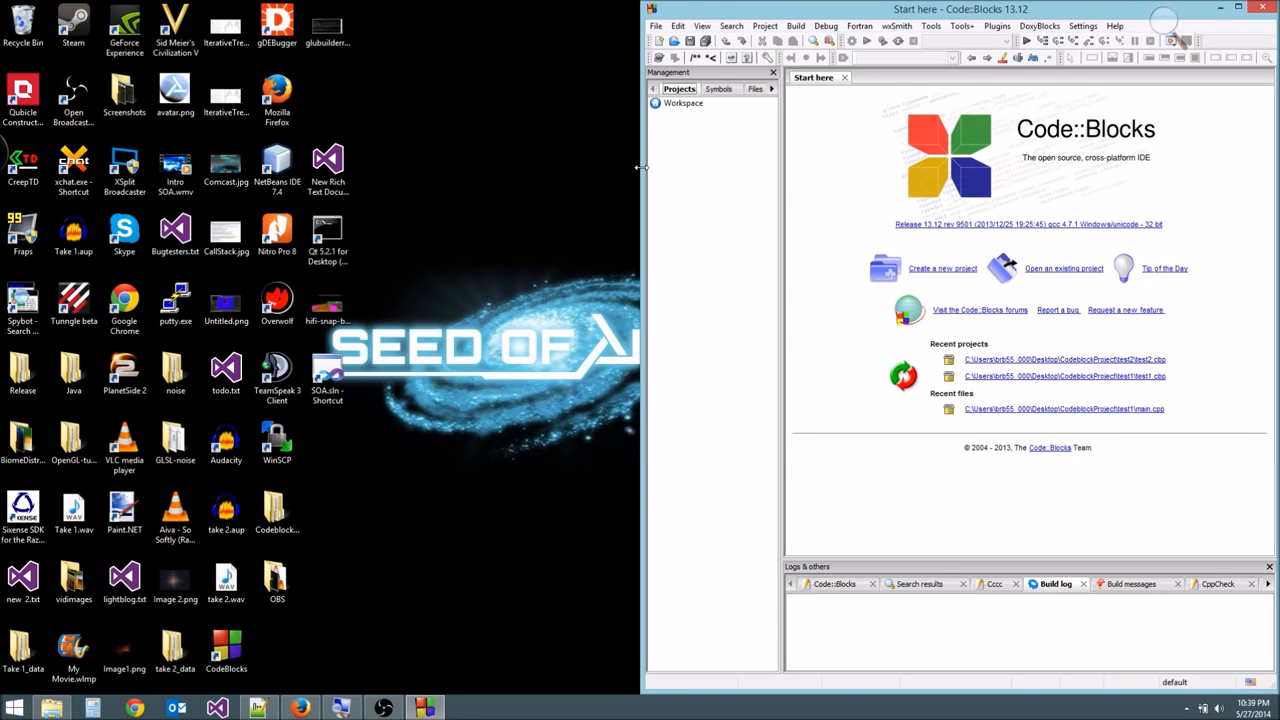
left_click_drag(640, 168, 405, 180)
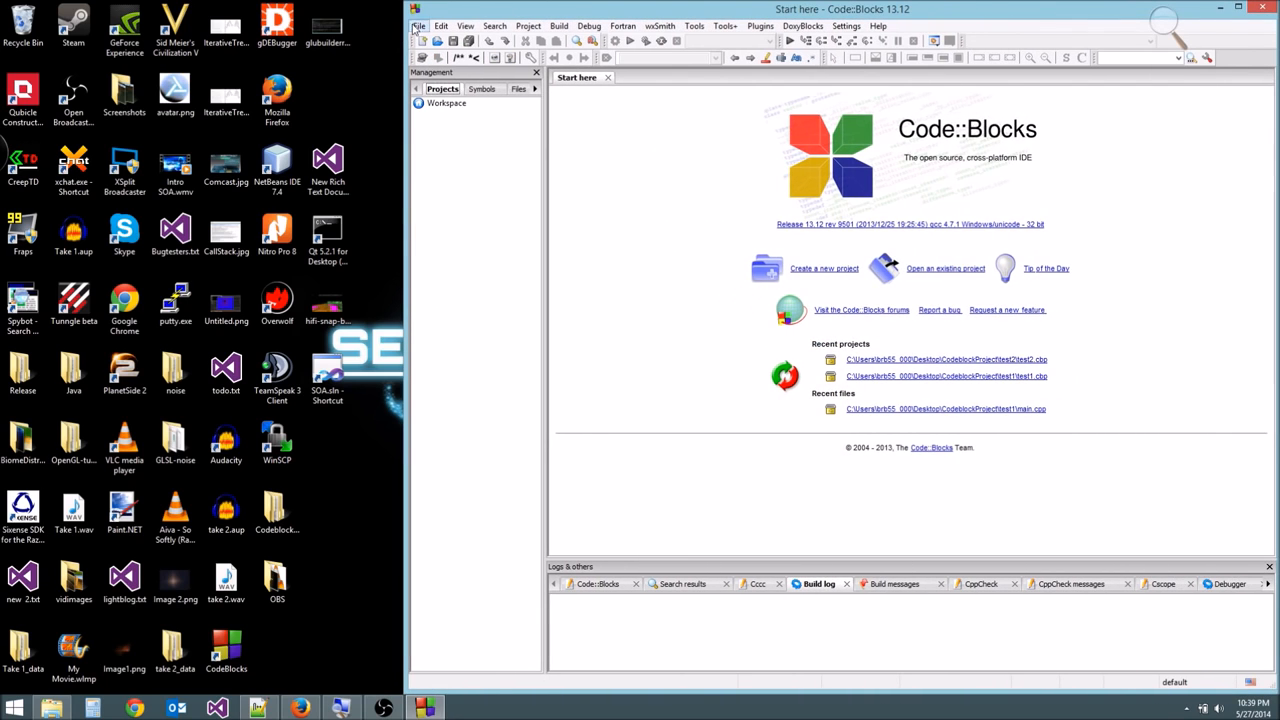
- Start a new project from the Console application template
left_click(420, 27)
mouse_move(520, 41)
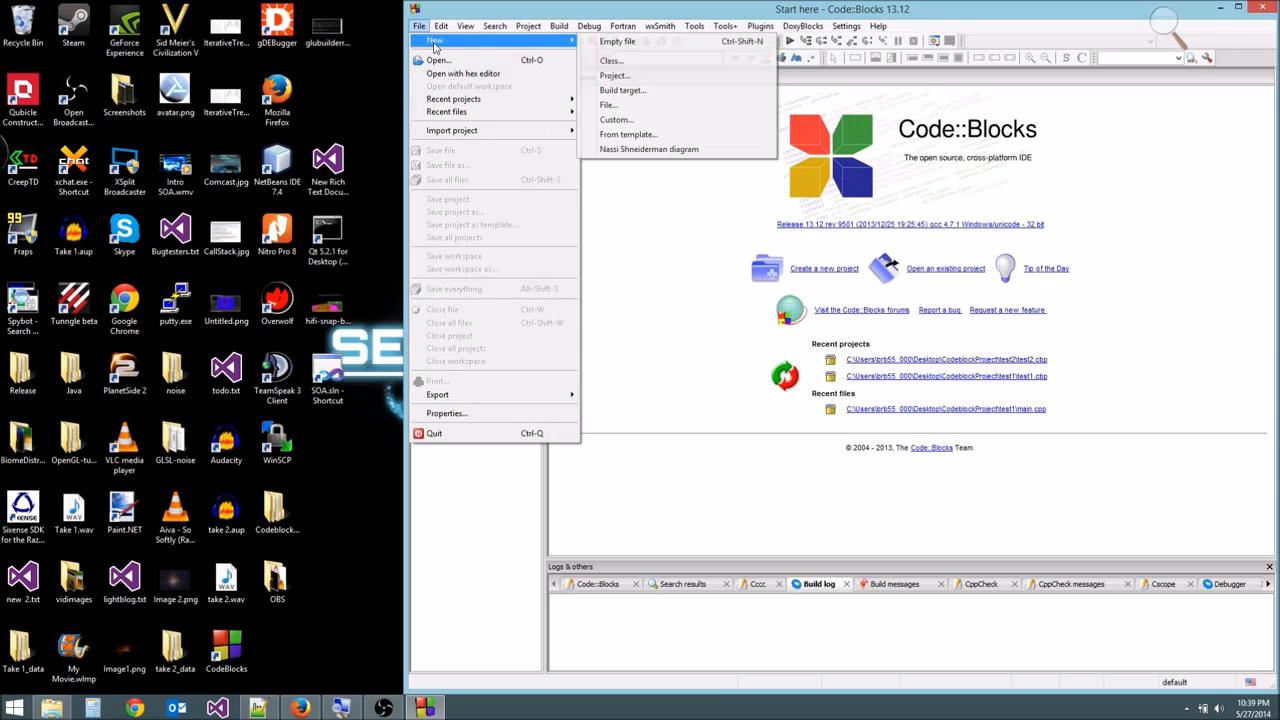
left_click(629, 76)
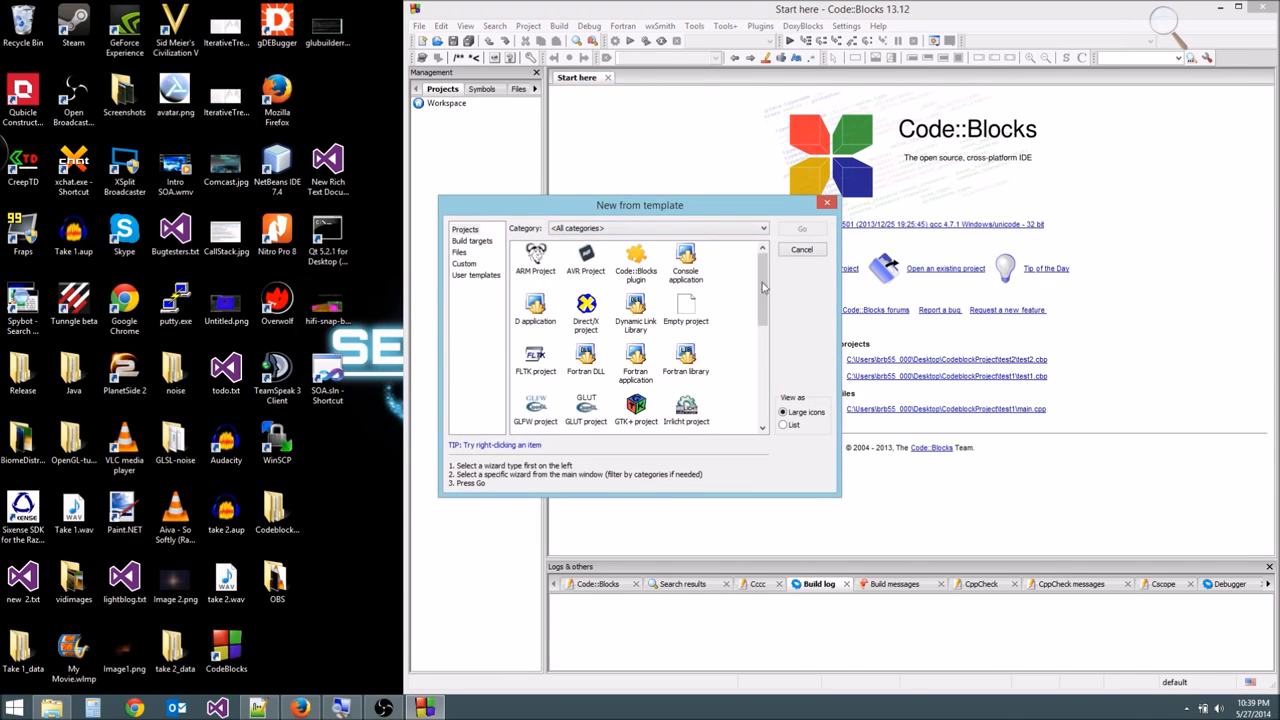
left_click(692, 314)
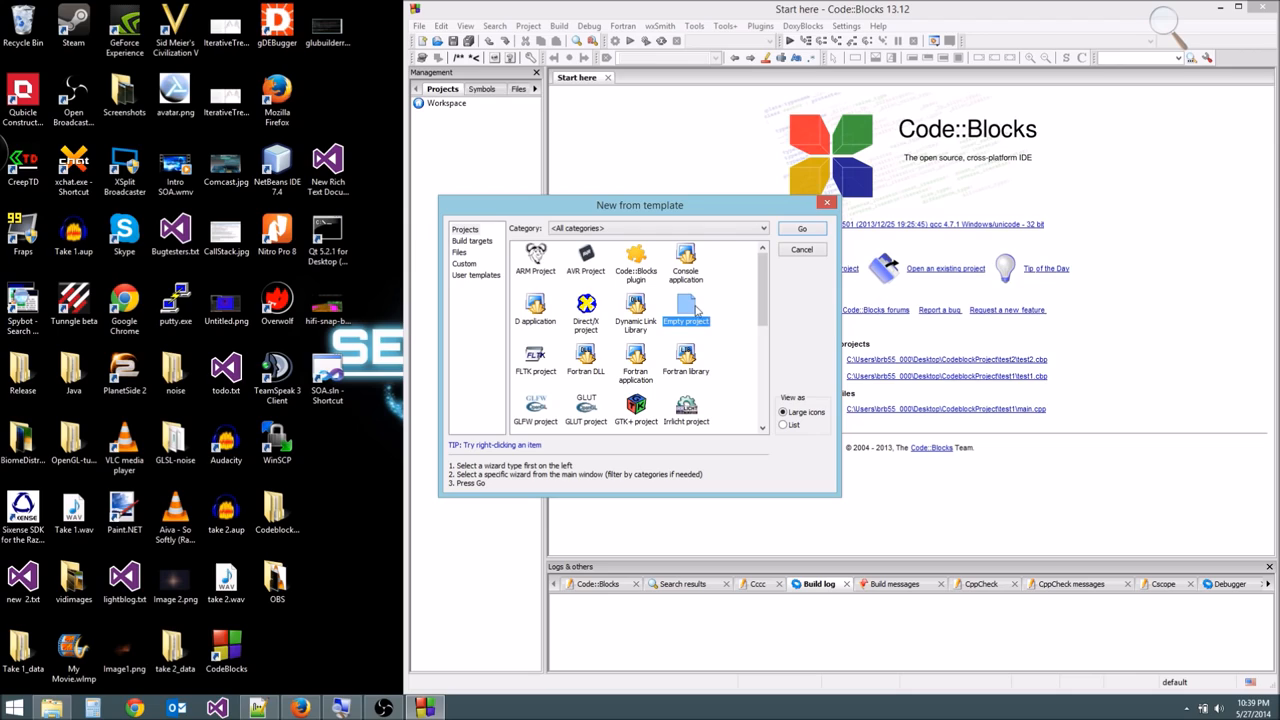
left_click(735, 328)
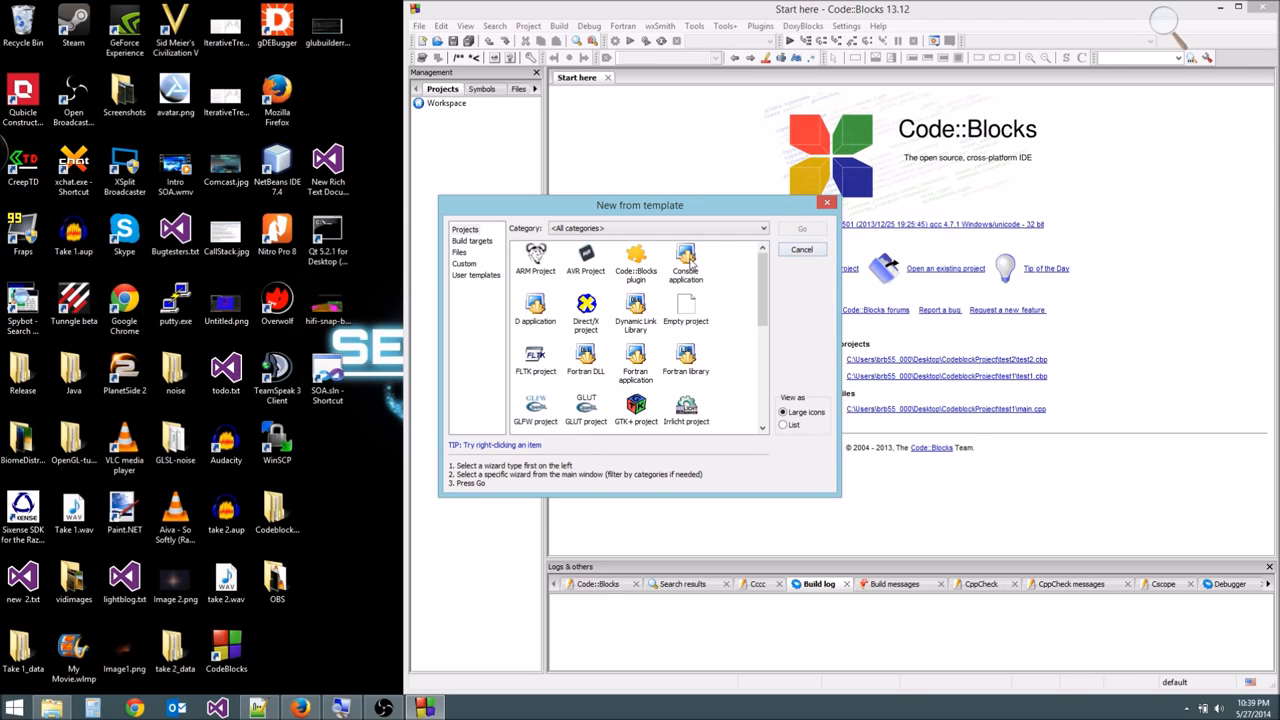
left_click(691, 263)
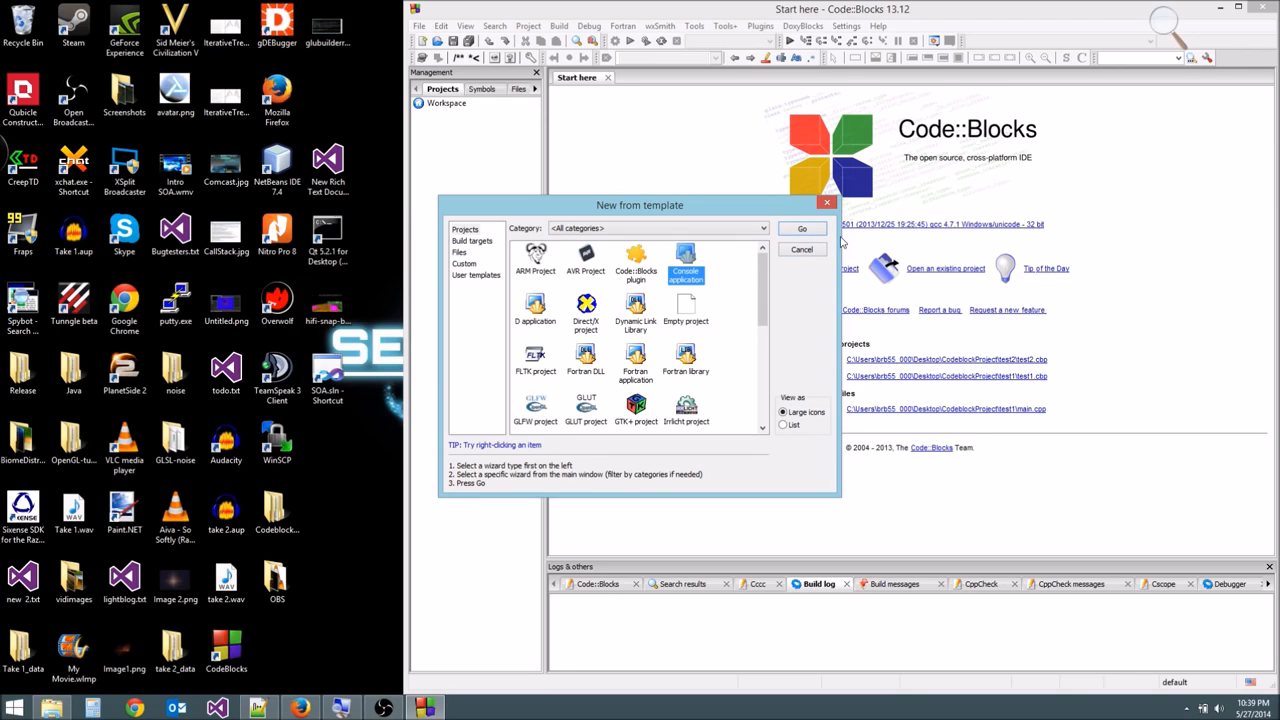
left_click(803, 230)
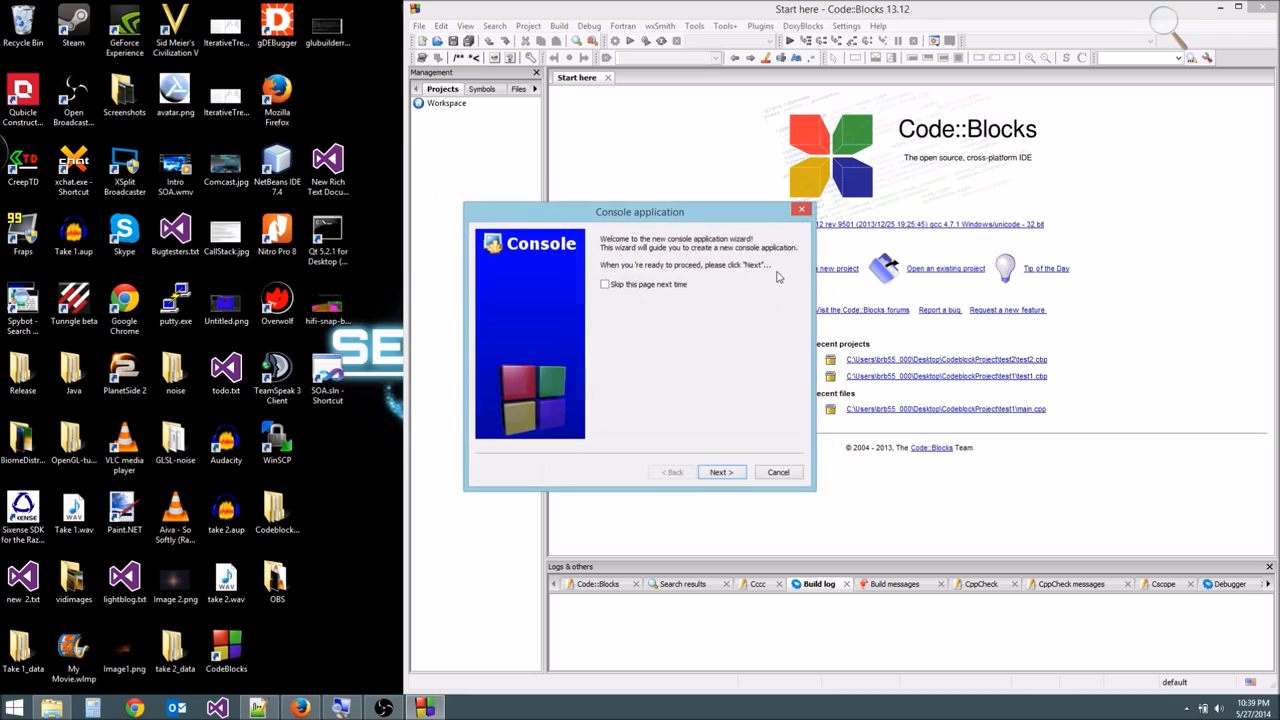
- Complete the console application wizard with C++ as the language, TutorialVideos as the project title, and GNU GCC Compiler
left_click(727, 471)
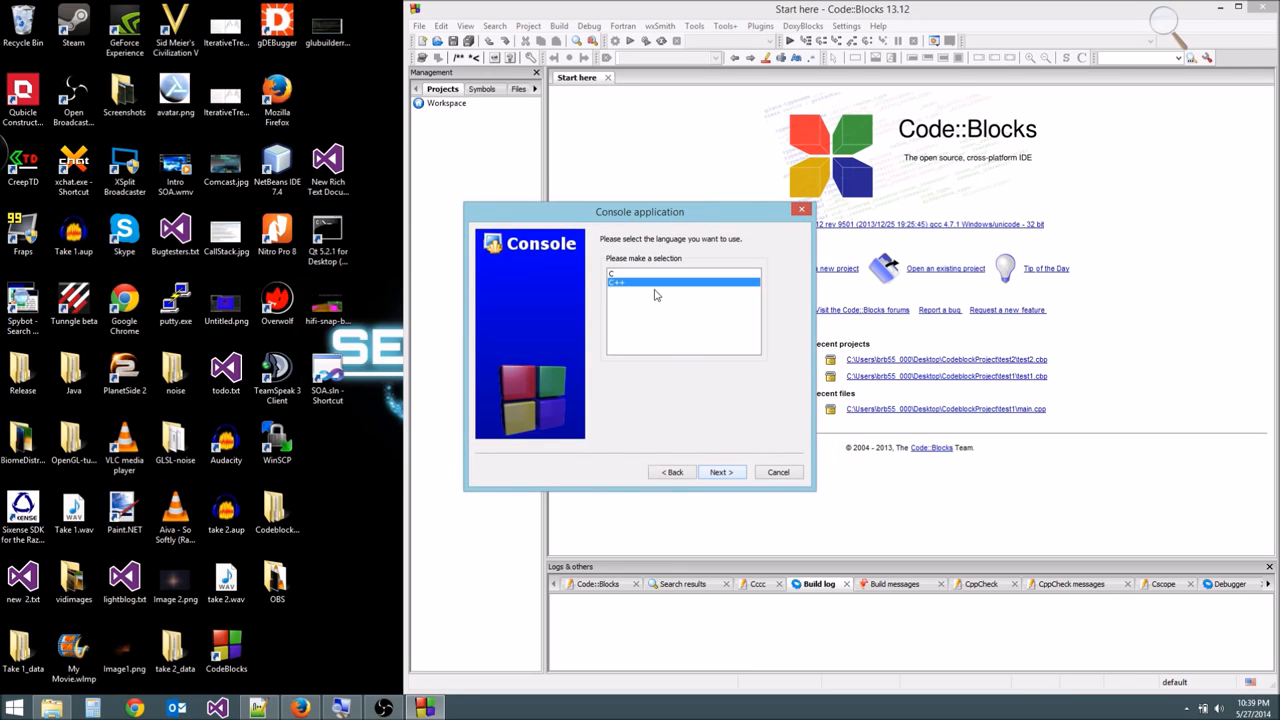
left_click(742, 478)
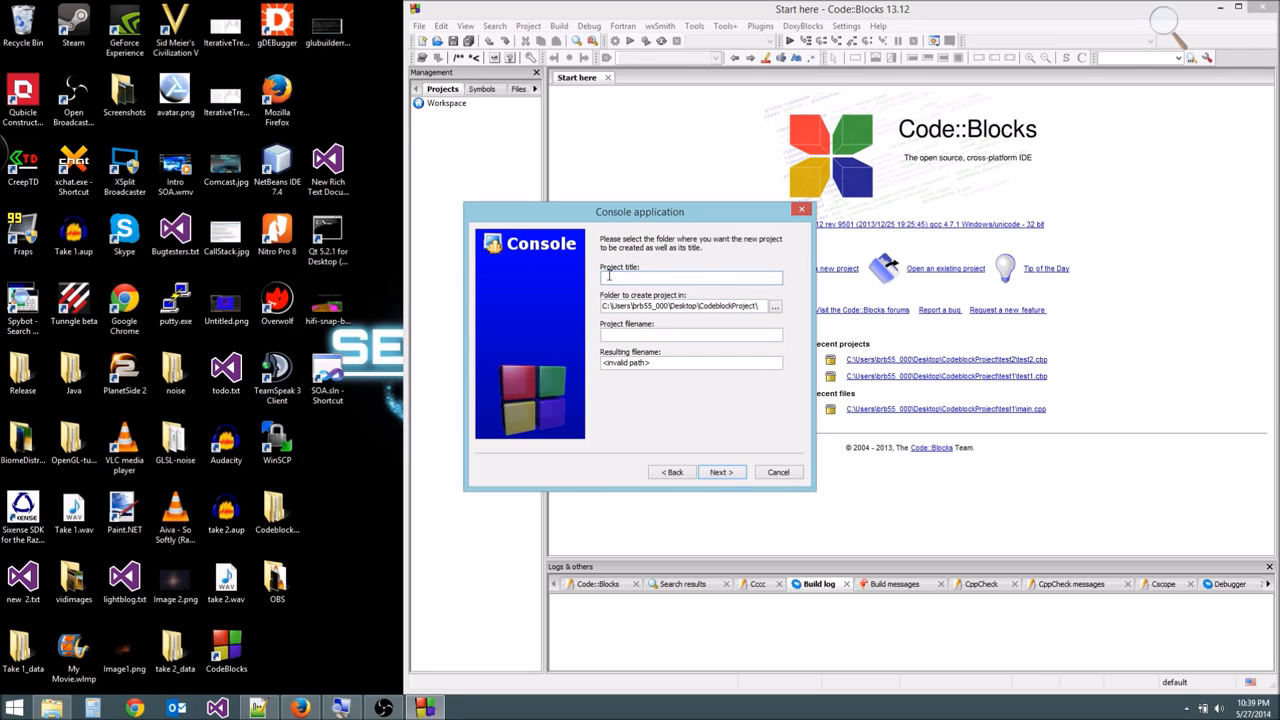
type("TutorialVideos")
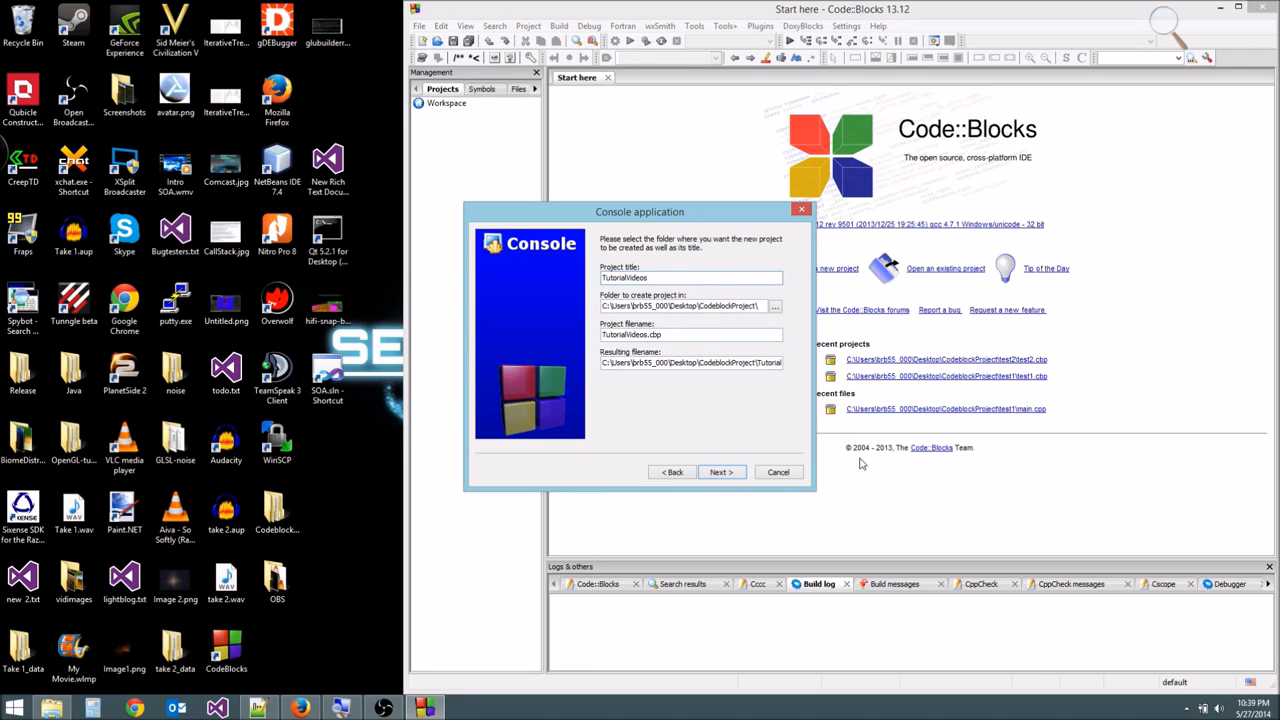
left_click(728, 472)
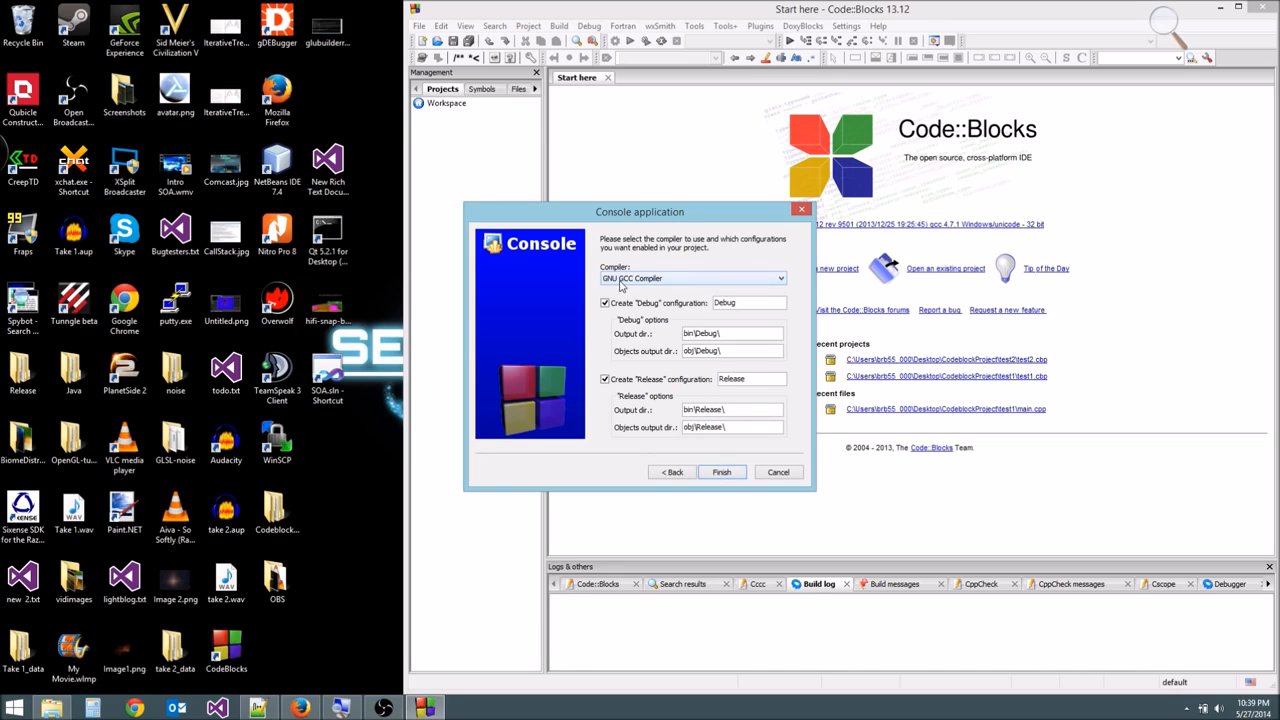
left_click(648, 285)
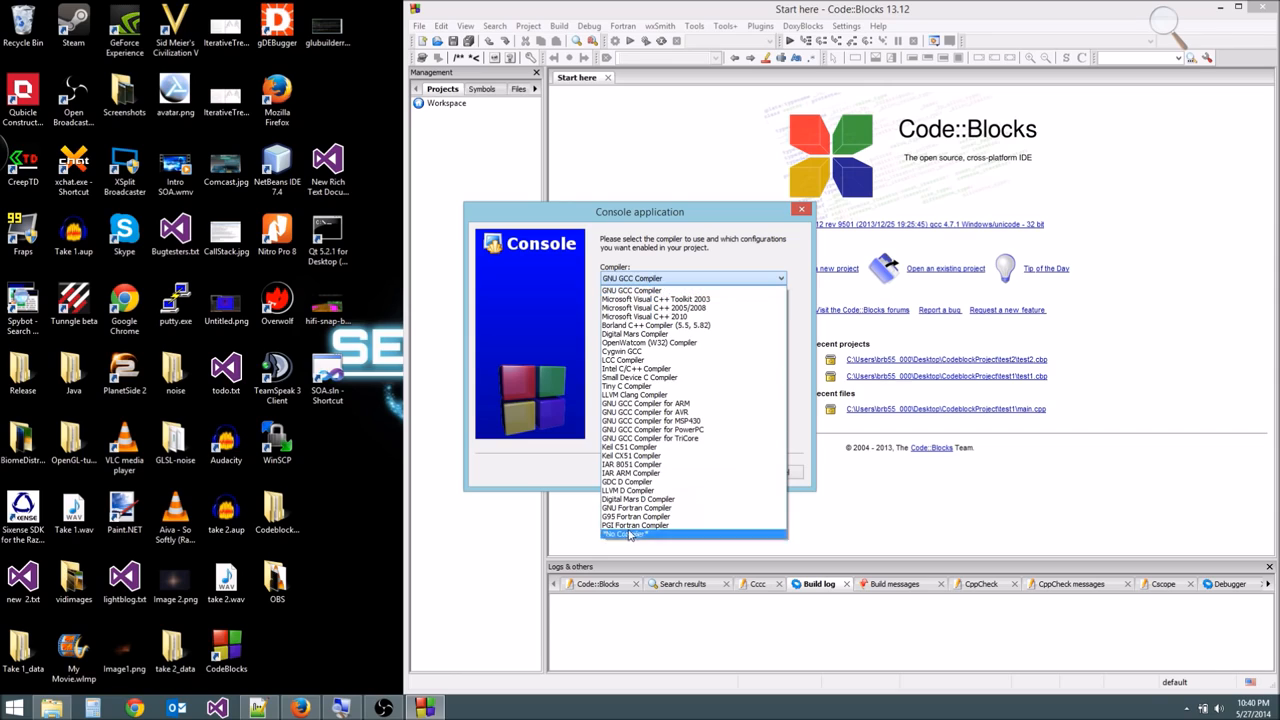
left_click(648, 291)
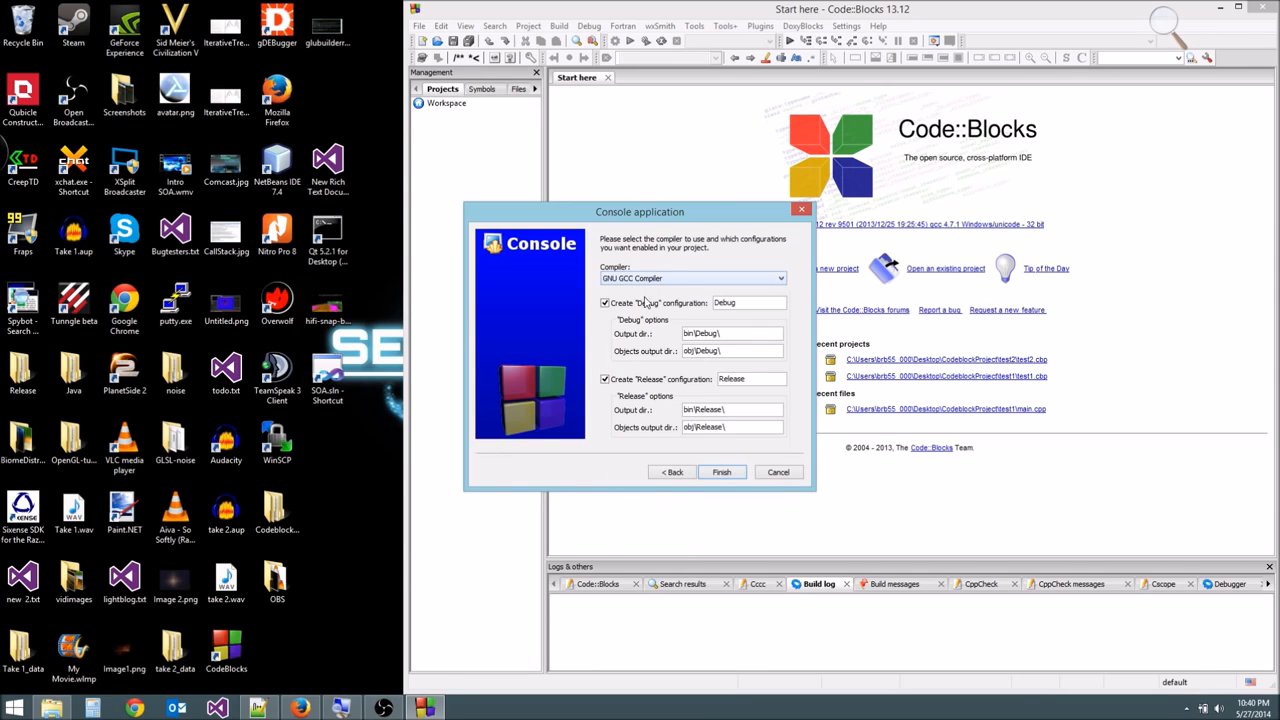
left_click(725, 477)
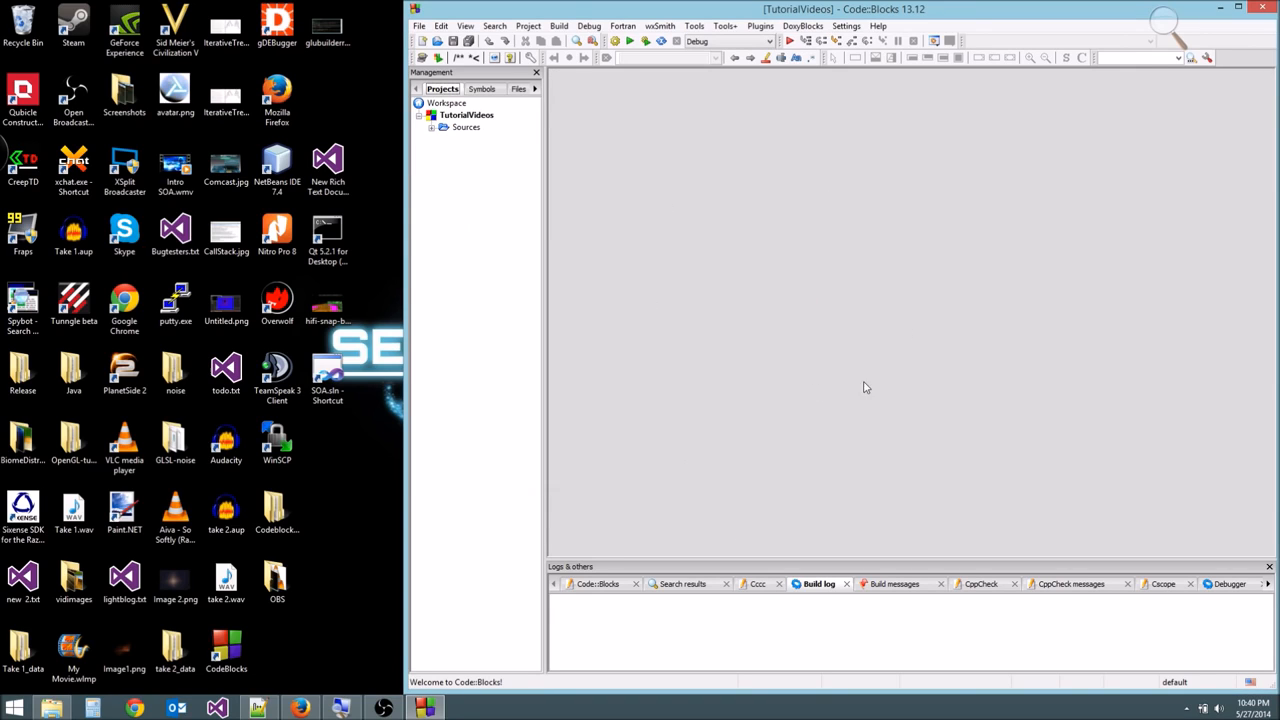
- Expand the Sources folder of the TutorialVideos project and open main.cpp
left_click(446, 117)
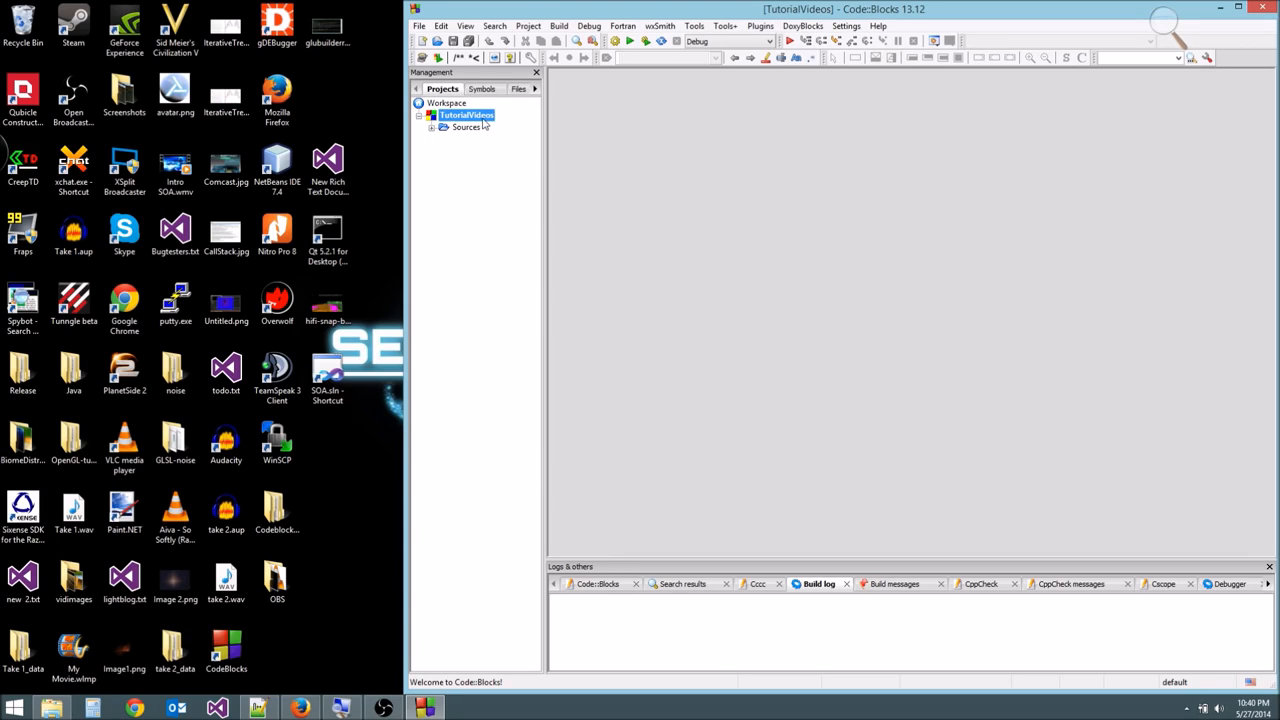
left_click(431, 128)
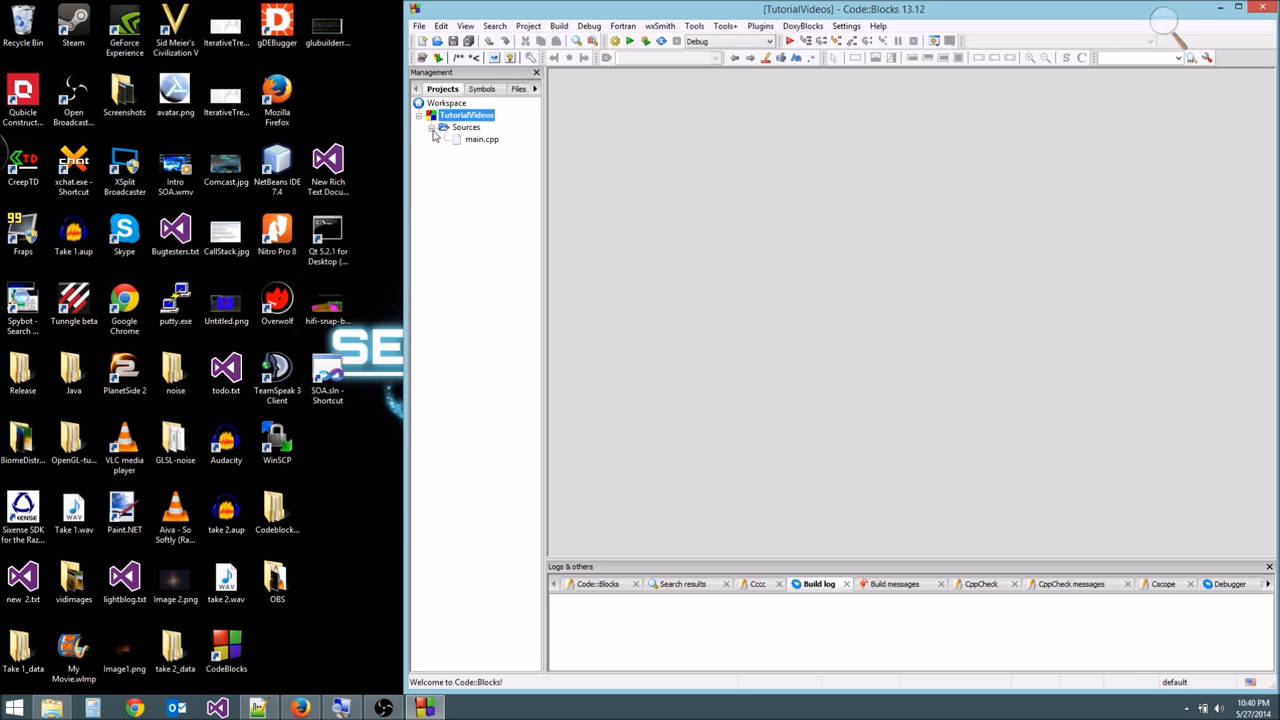
double_click(488, 141)
- Delete the cout and return statements inside main() and the iostream include and using namespace std lines above it
left_click_drag(618, 184, 612, 94)
left_click(782, 185)
left_click_drag(629, 162, 715, 170)
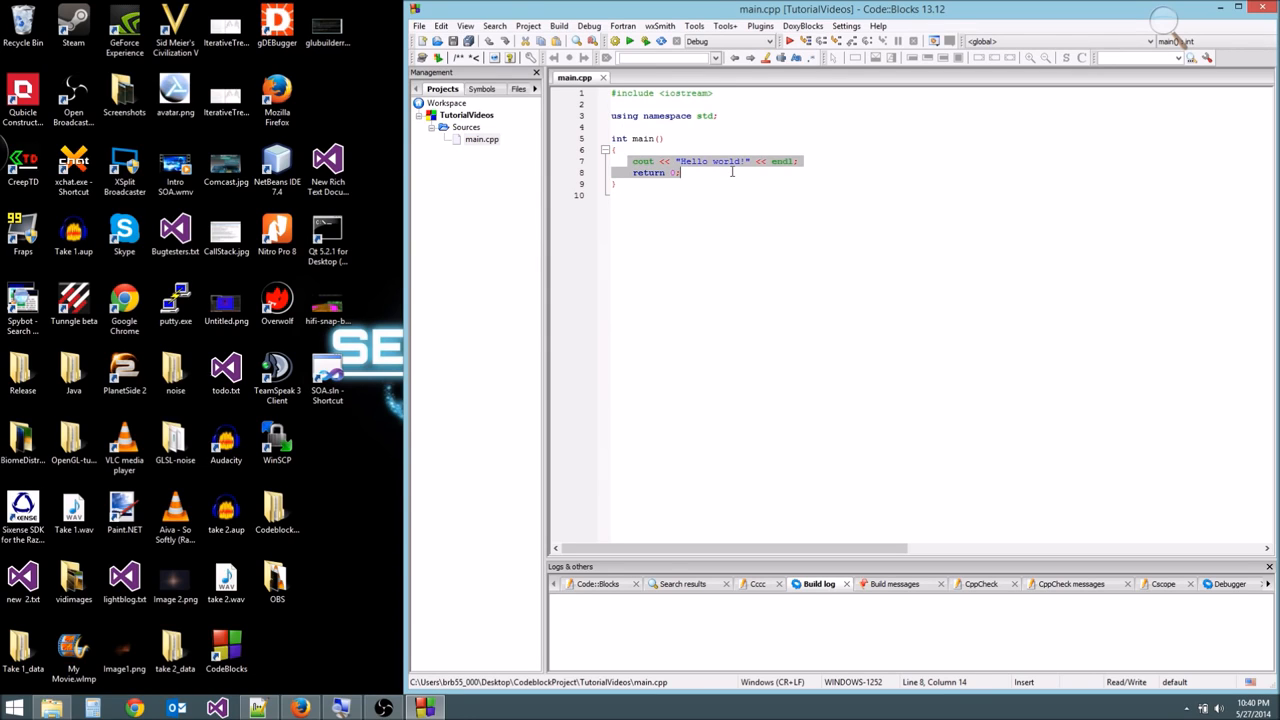
key("Delete")
left_click_drag(720, 116, 611, 93)
key("Delete")
key("Delete")
- Run the project, agree to build it first, and dismiss the program's console window
left_click(629, 41)
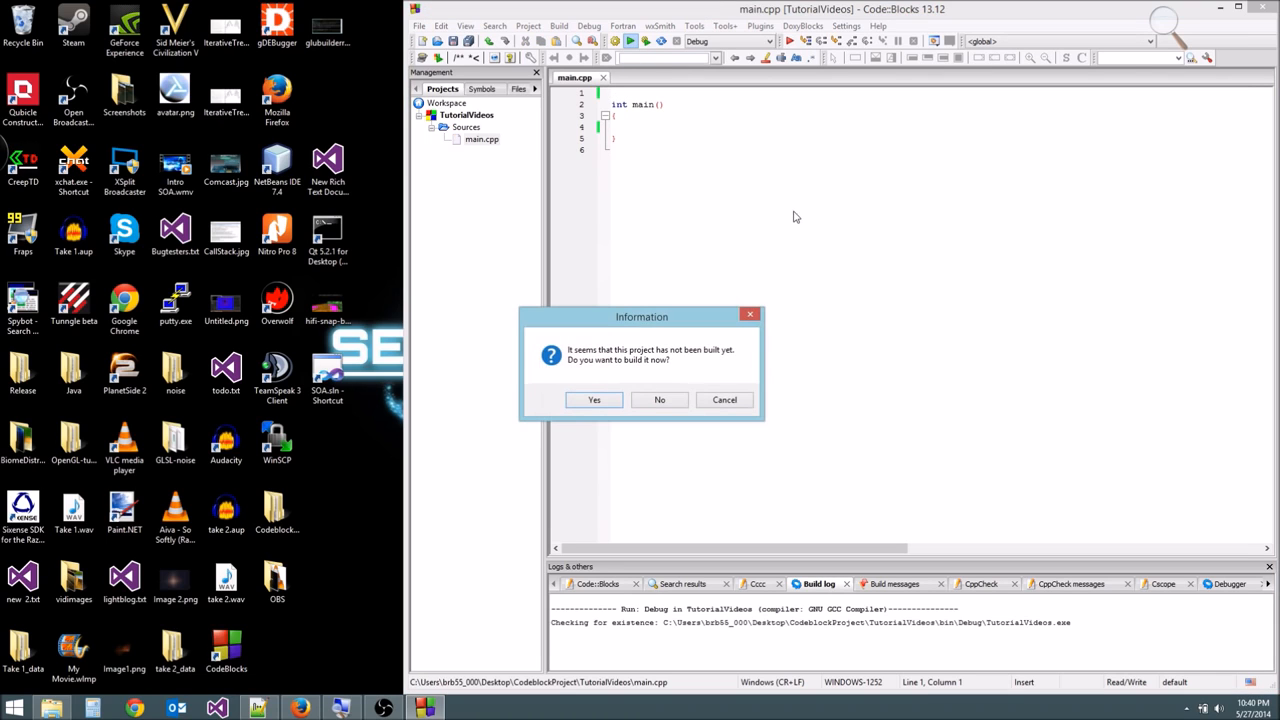
left_click(594, 400)
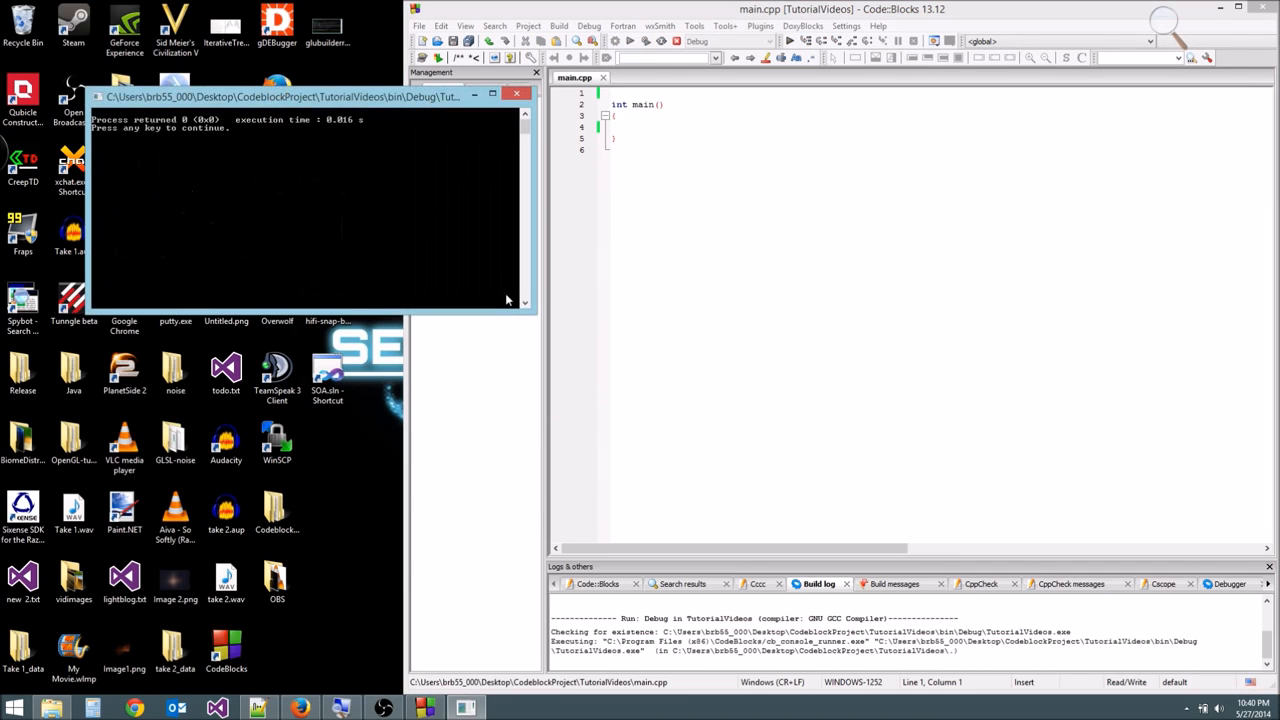
left_click_drag(224, 99, 697, 241)
key("Return")
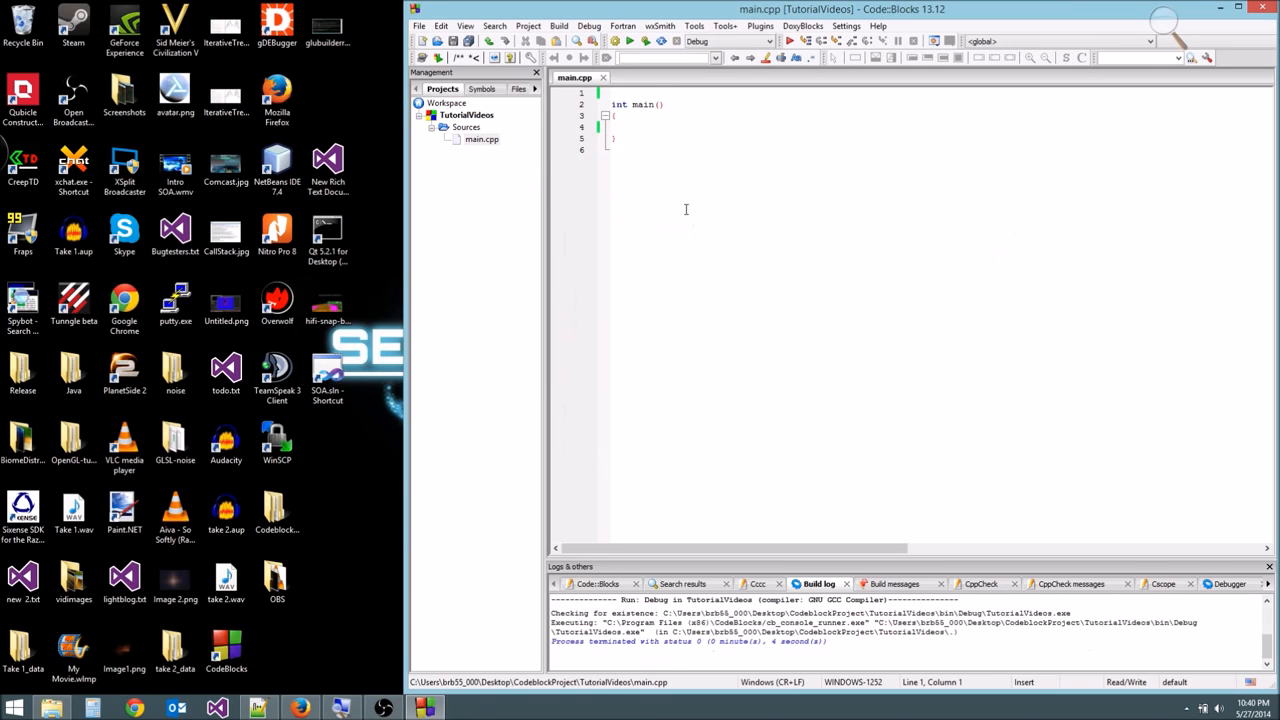